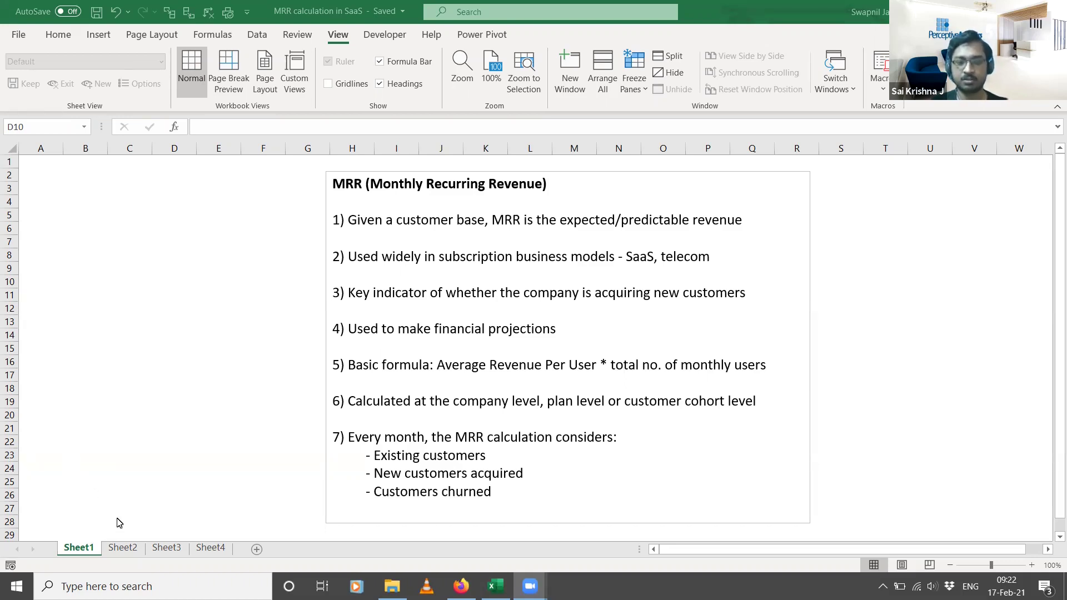
Inspect the formula and source range behind the Total MRR for Feb 2021 amount on Sheet2
{"action": "left_click", "coordinate": [124, 549]}
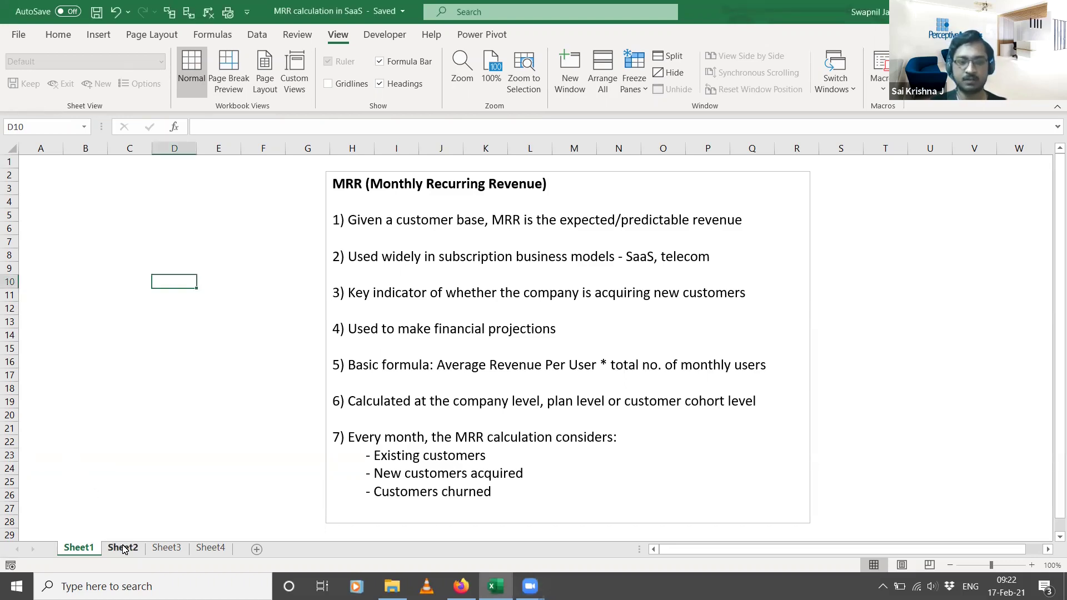
{"action": "left_click", "coordinate": [124, 548]}
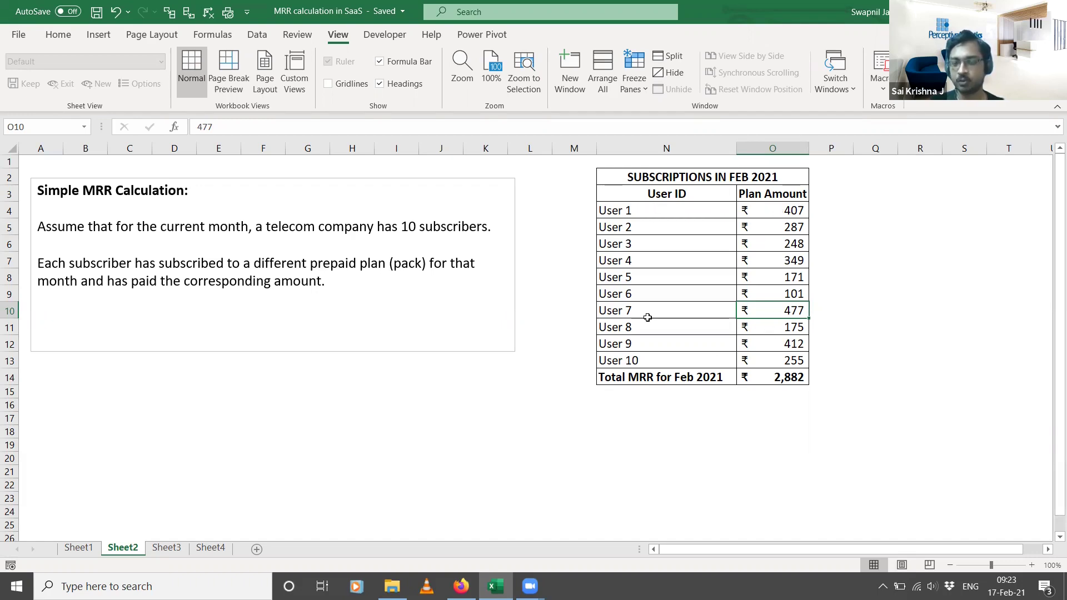
{"action": "left_click", "coordinate": [786, 375]}
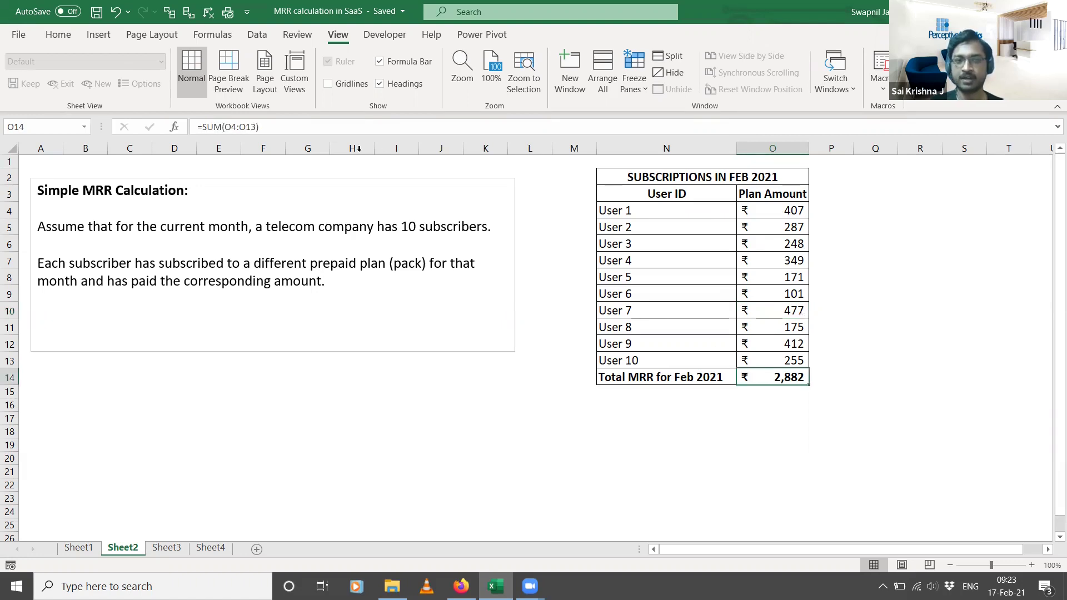
{"action": "left_click", "coordinate": [324, 127]}
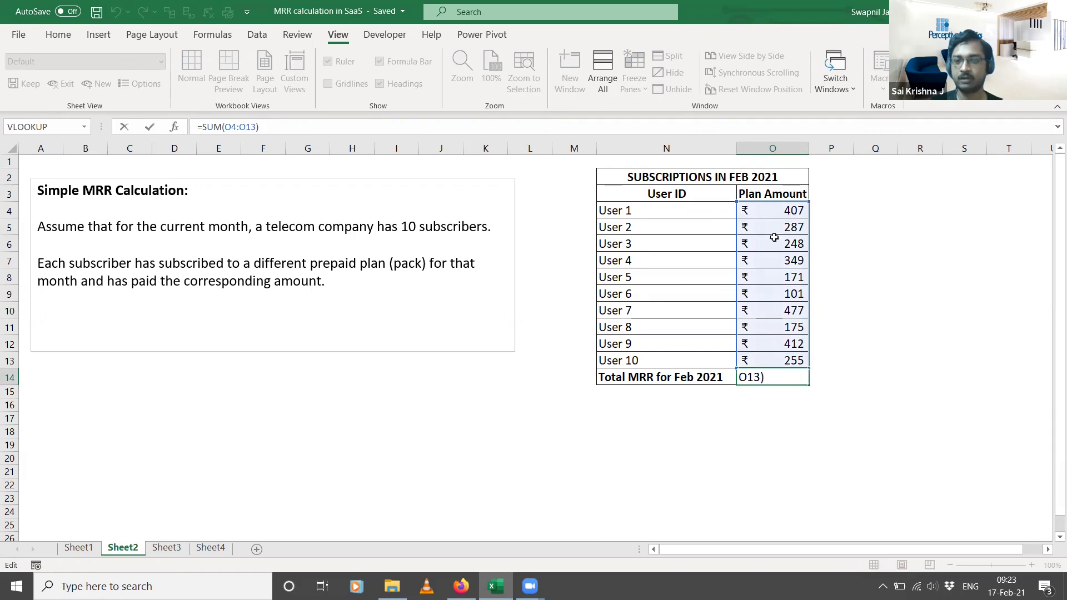
{"action": "key", "text": "ctrl+Return"}
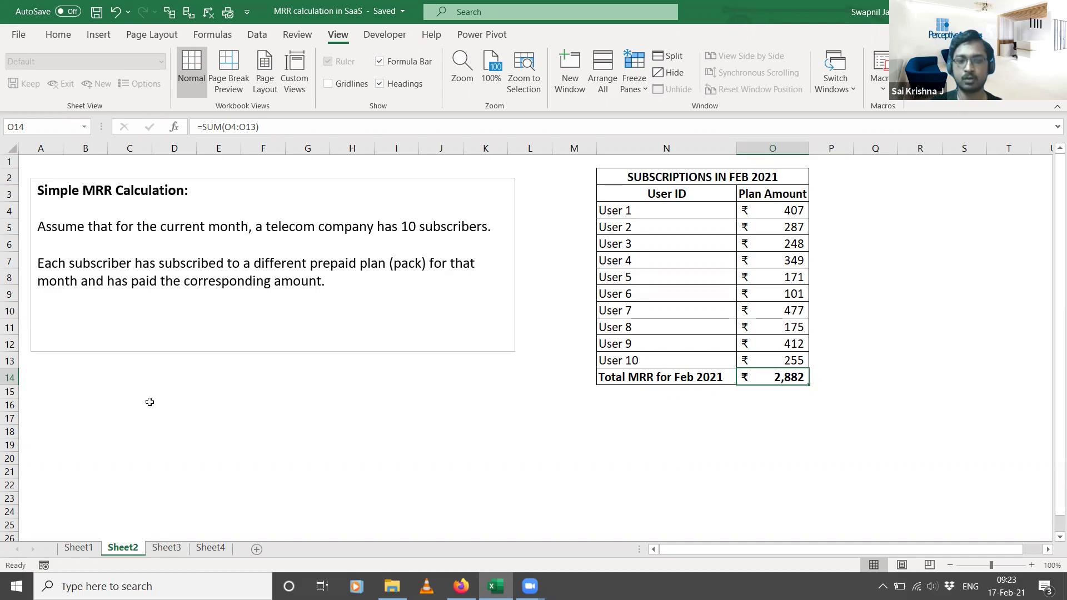
Compare the simple MRR calculation on Sheet2 with the more realistic scenario on Sheet3, ending on Sheet3
{"action": "left_click", "coordinate": [163, 549]}
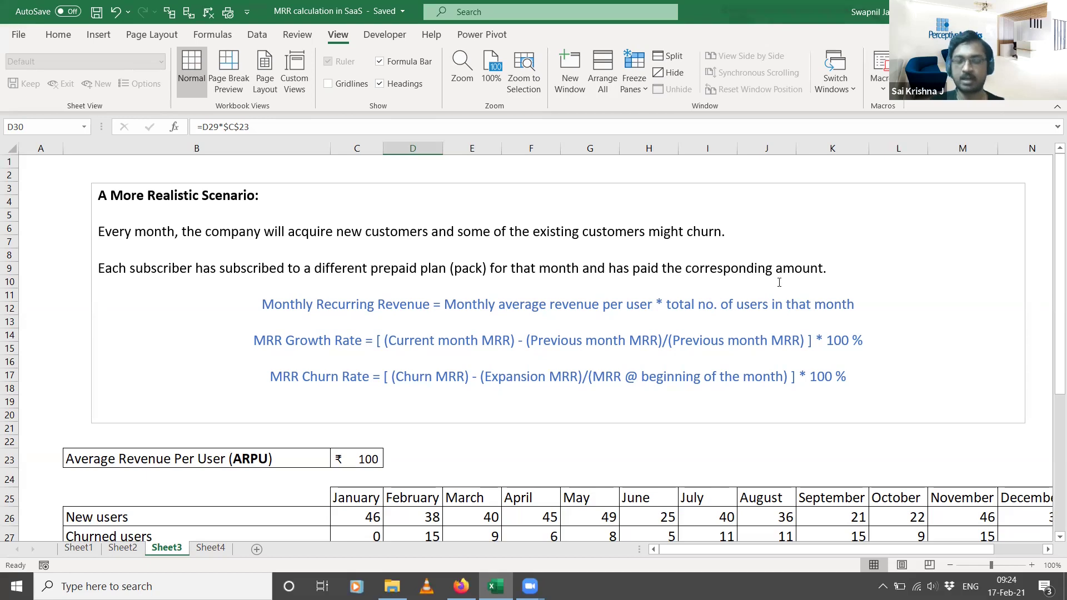
{"action": "left_click", "coordinate": [123, 547]}
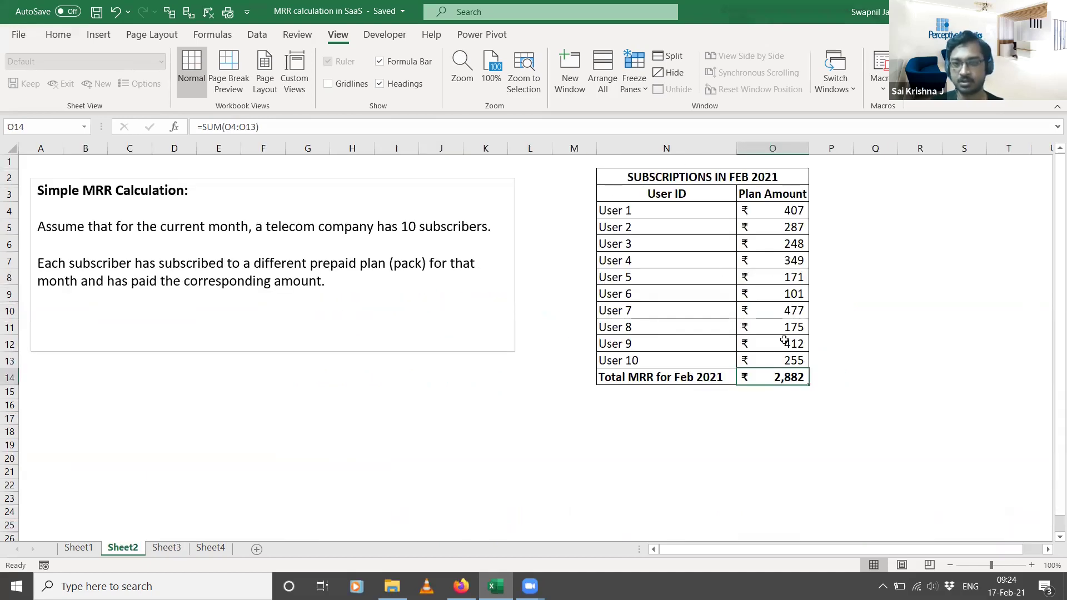
{"action": "left_click", "coordinate": [161, 549]}
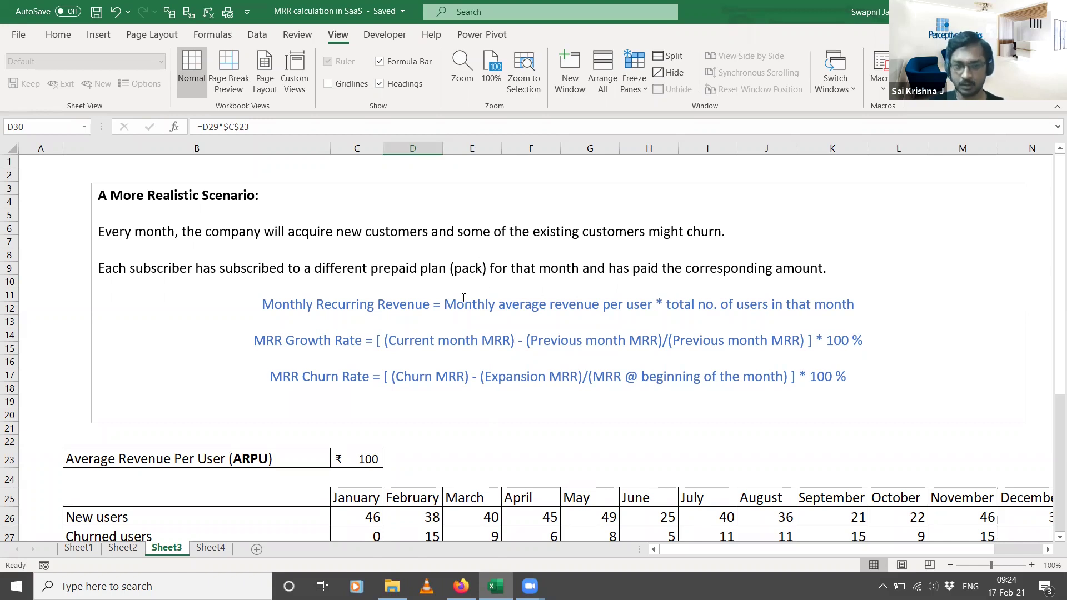
{"action": "left_click", "coordinate": [122, 548]}
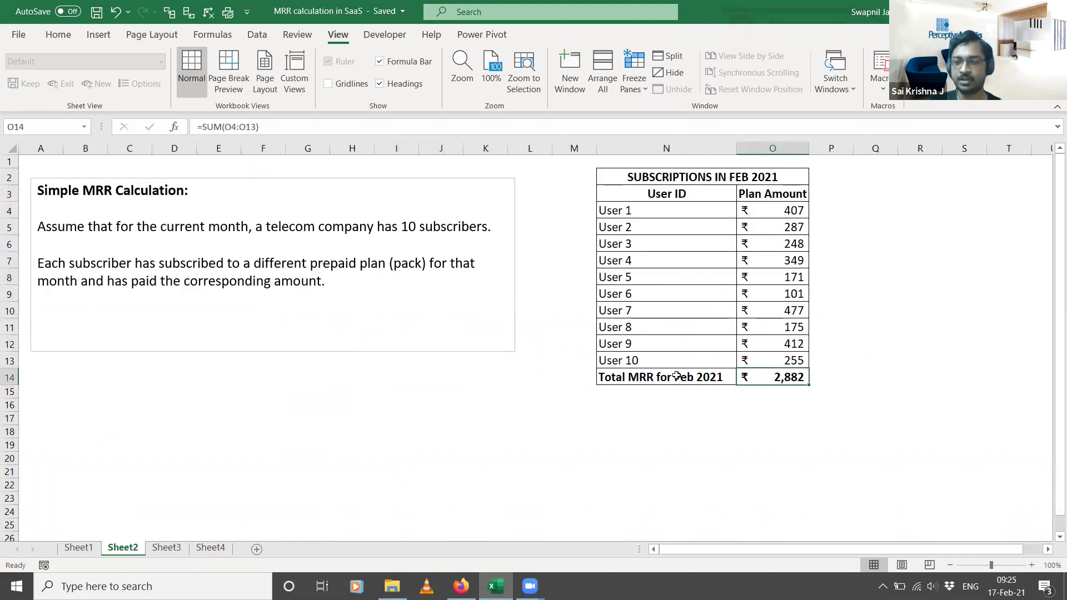
{"action": "left_click", "coordinate": [161, 549]}
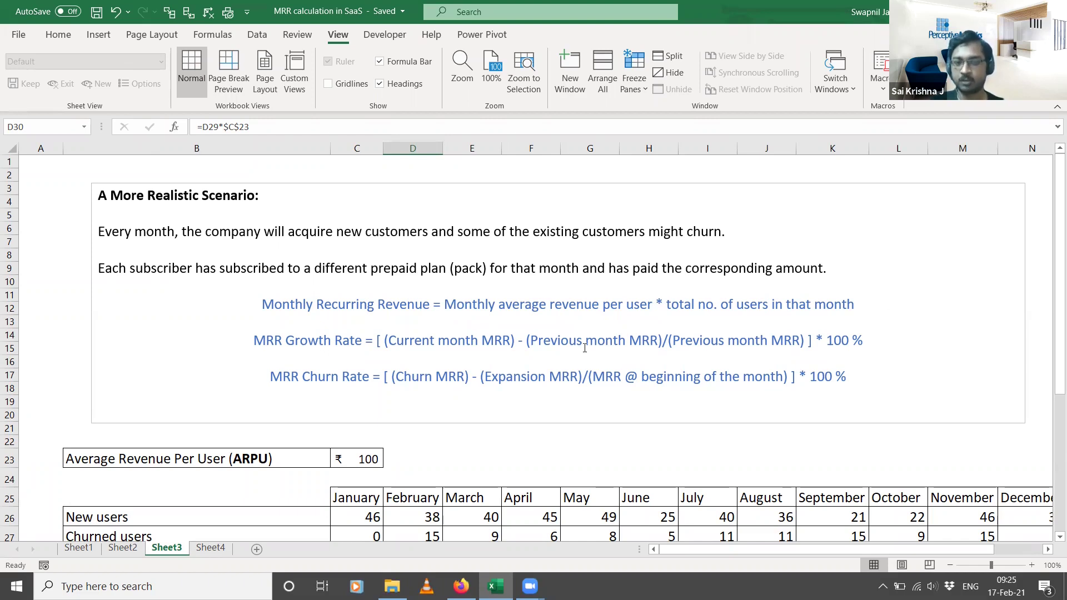
Examine the January to December headings and January's new and churned user cells in the Sheet3 table
{"action": "scroll", "coordinate": [585, 348], "scroll_direction": "down", "scroll_amount": 3}
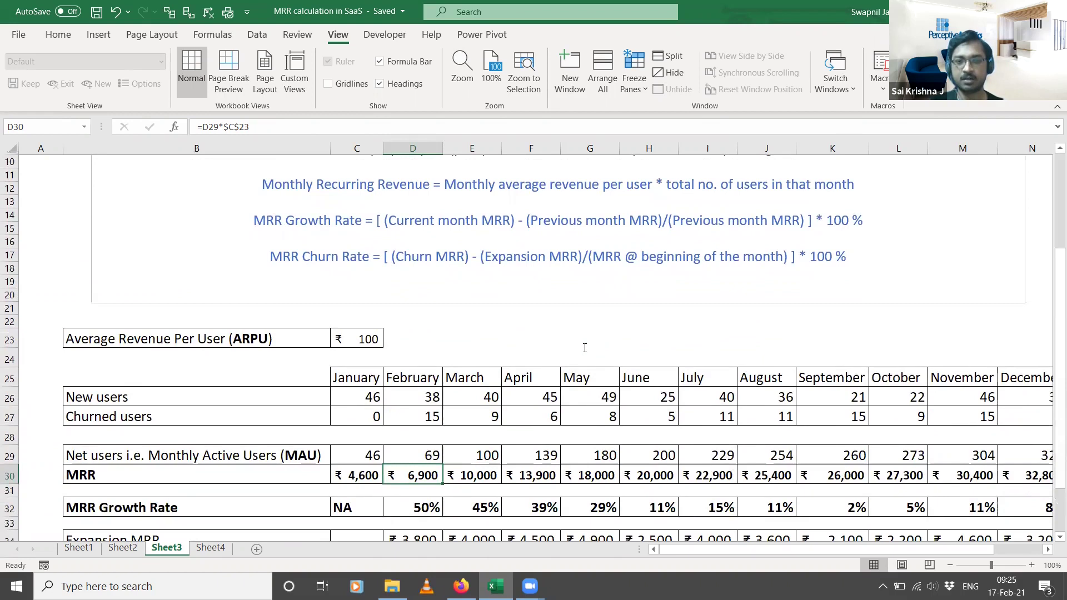
{"action": "left_click", "coordinate": [353, 378]}
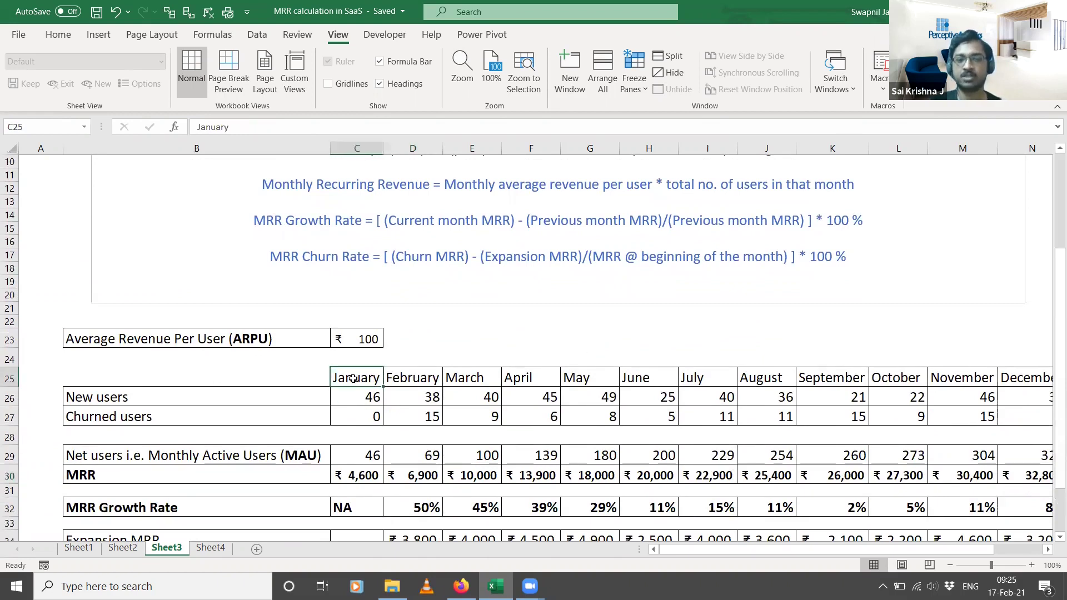
{"action": "left_click", "coordinate": [1023, 377]}
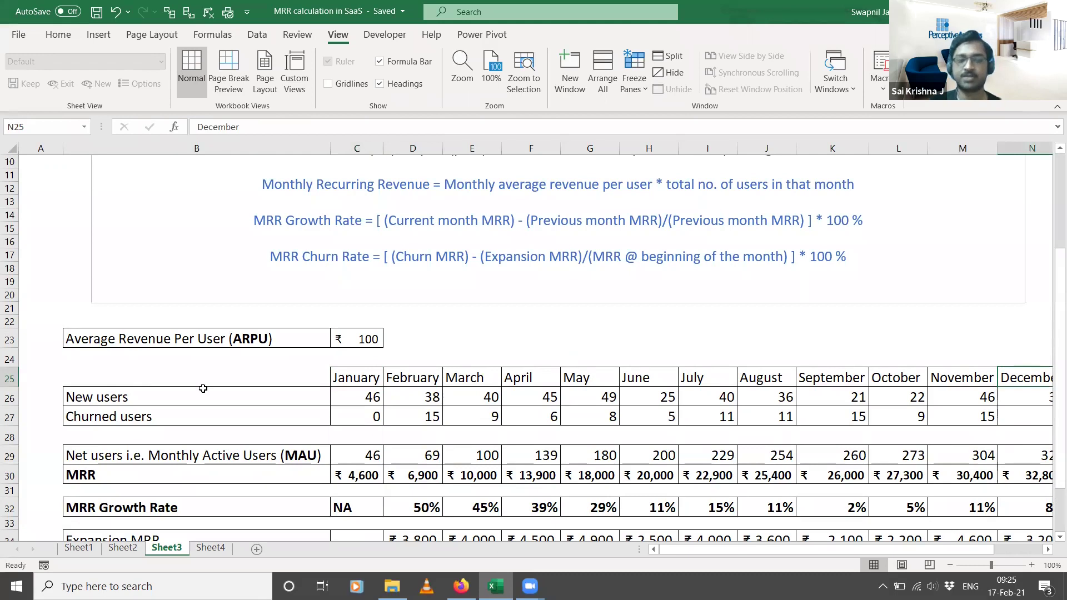
{"action": "left_click", "coordinate": [337, 380]}
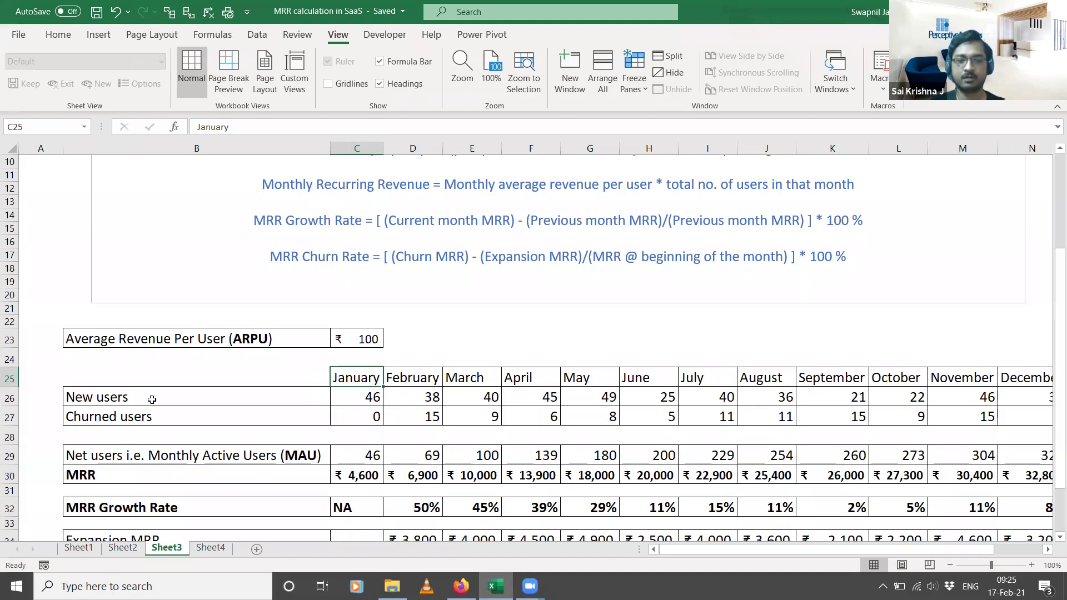
{"action": "left_click", "coordinate": [344, 397]}
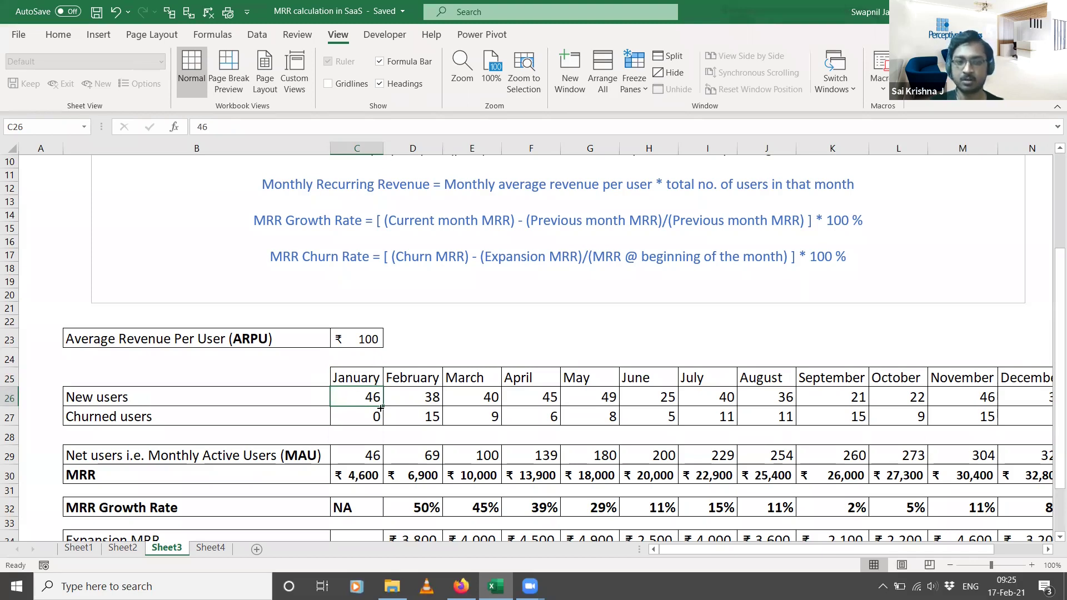
{"action": "left_click", "coordinate": [353, 418]}
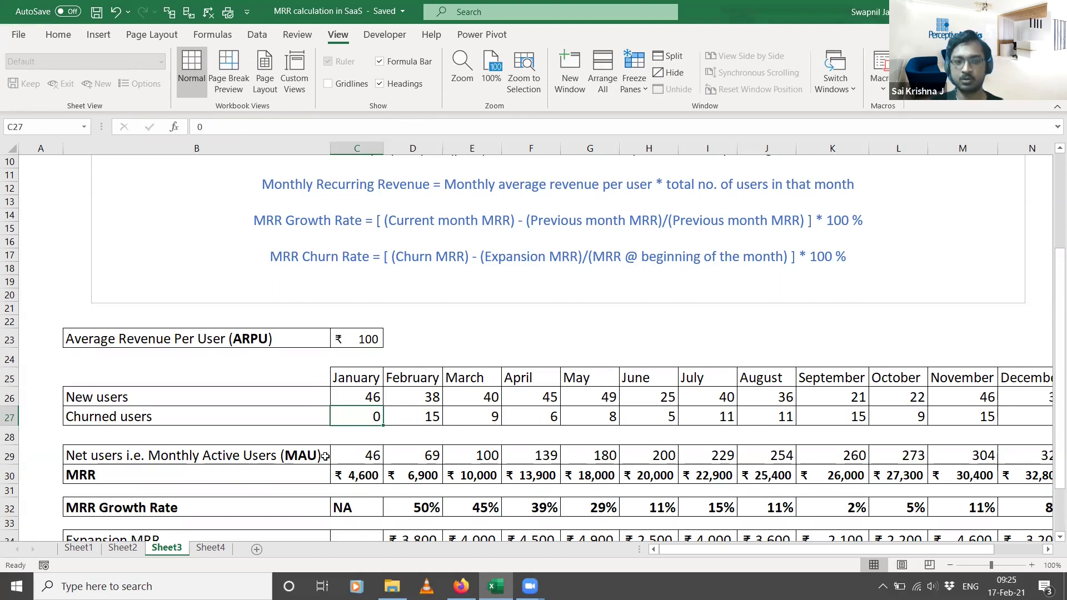
Inspect the cells referenced by January's Monthly Active Users formula, leaving the formula as it is
{"action": "left_click", "coordinate": [361, 451]}
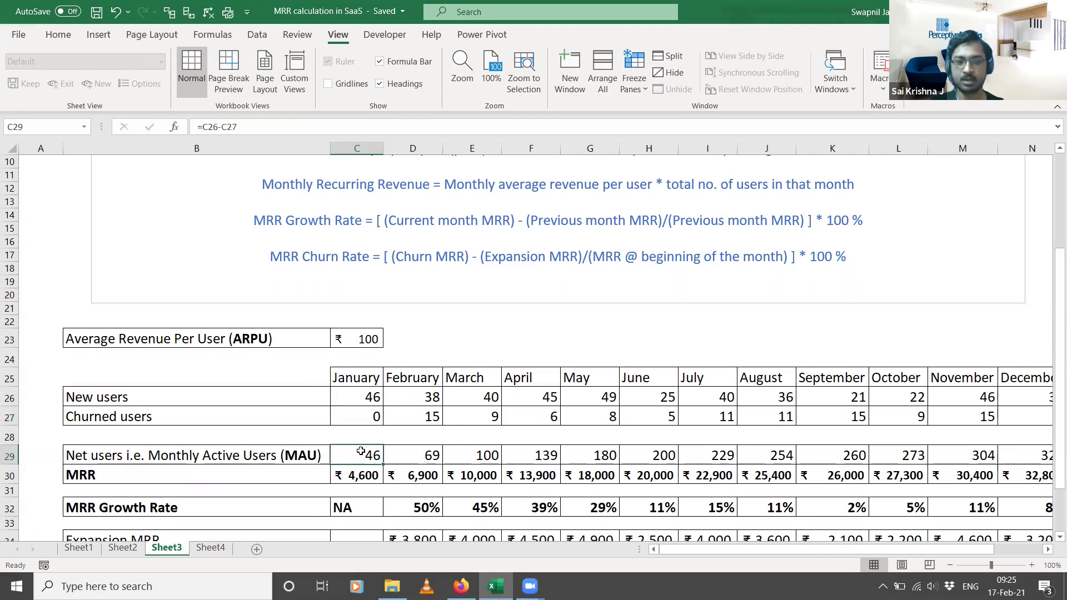
{"action": "left_click", "coordinate": [267, 131]}
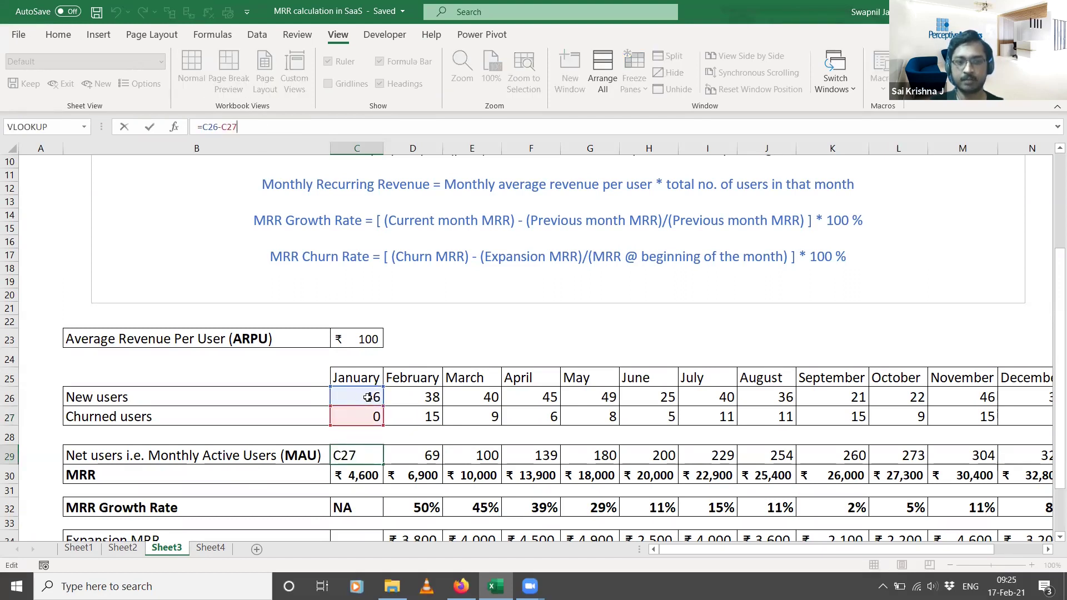
{"action": "key", "text": "Escape"}
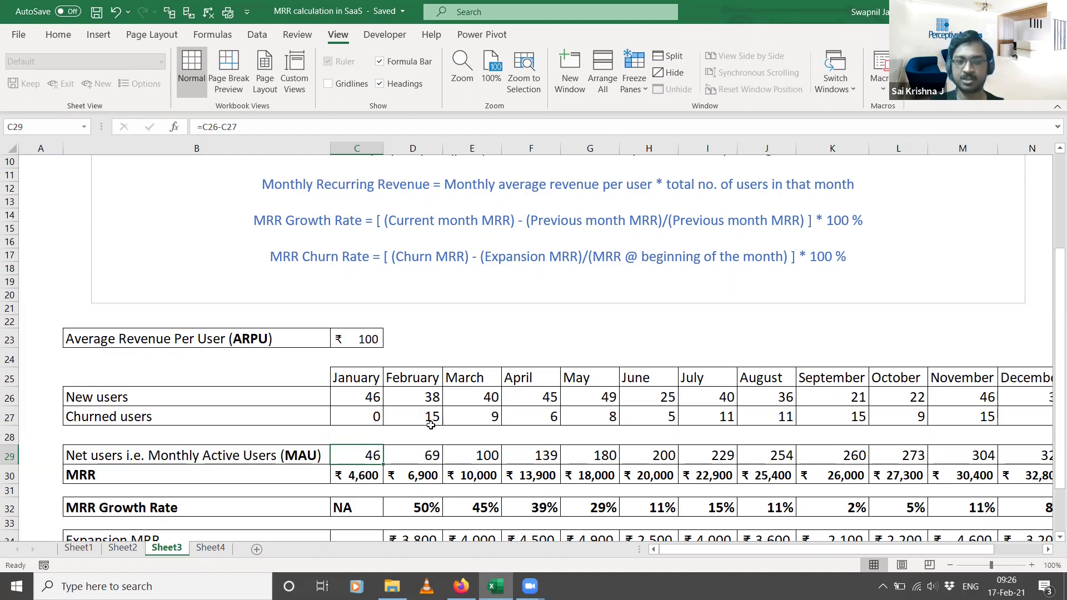
Inspect the Monthly Active Users formulas for February and March, tracing the cells that February's formula references
{"action": "left_click", "coordinate": [412, 456]}
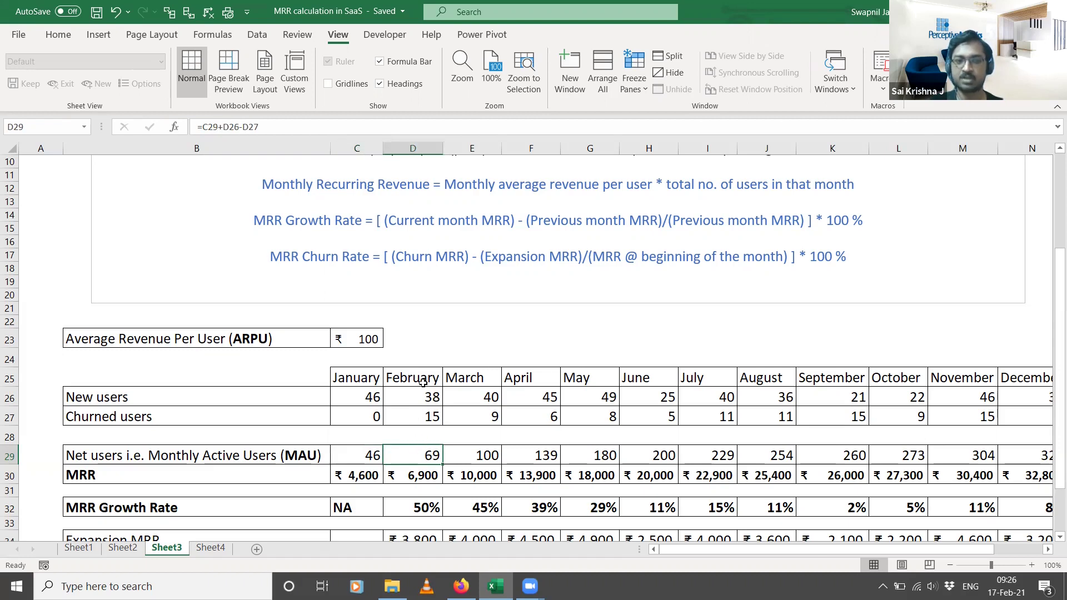
{"action": "left_click", "coordinate": [283, 128]}
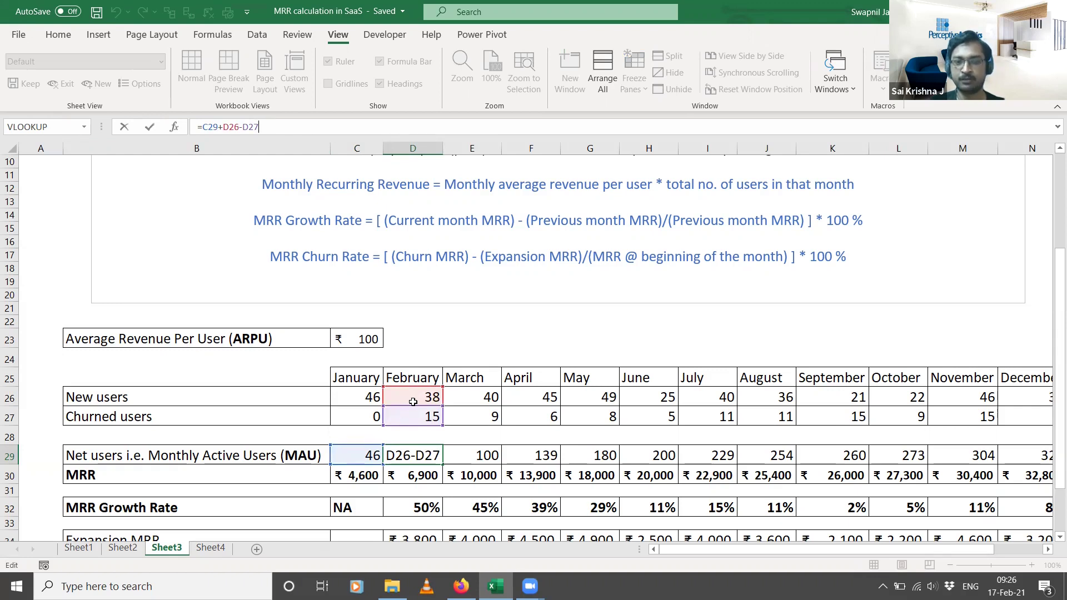
{"action": "key", "text": "ctrl+Return"}
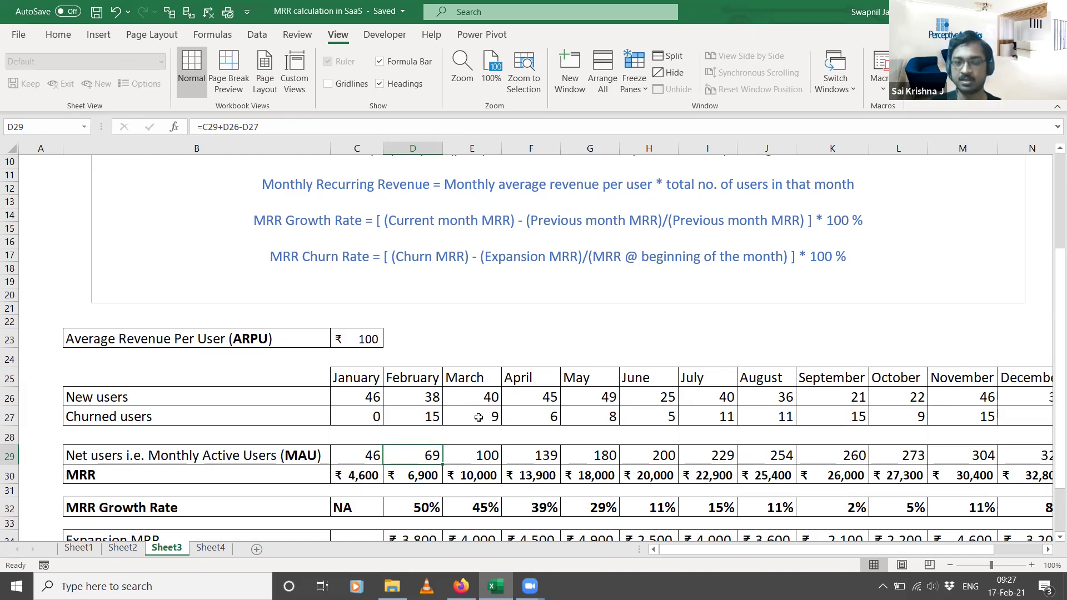
{"action": "left_click", "coordinate": [474, 460]}
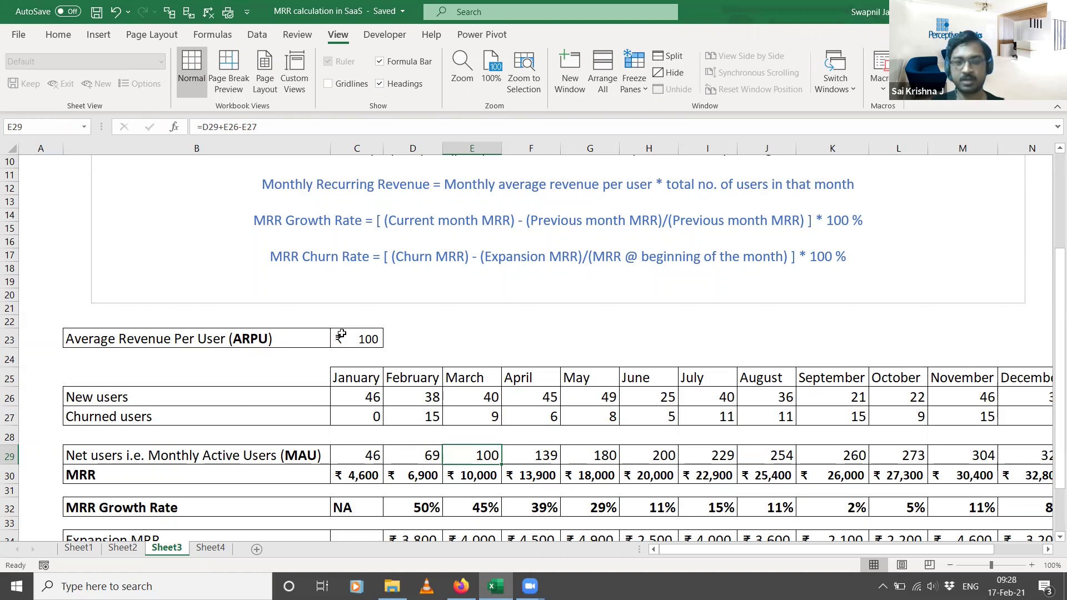
Revisit the simple calculation on Sheet2, and trace the cells used by January's MRR formula on Sheet3
{"action": "left_click", "coordinate": [113, 553]}
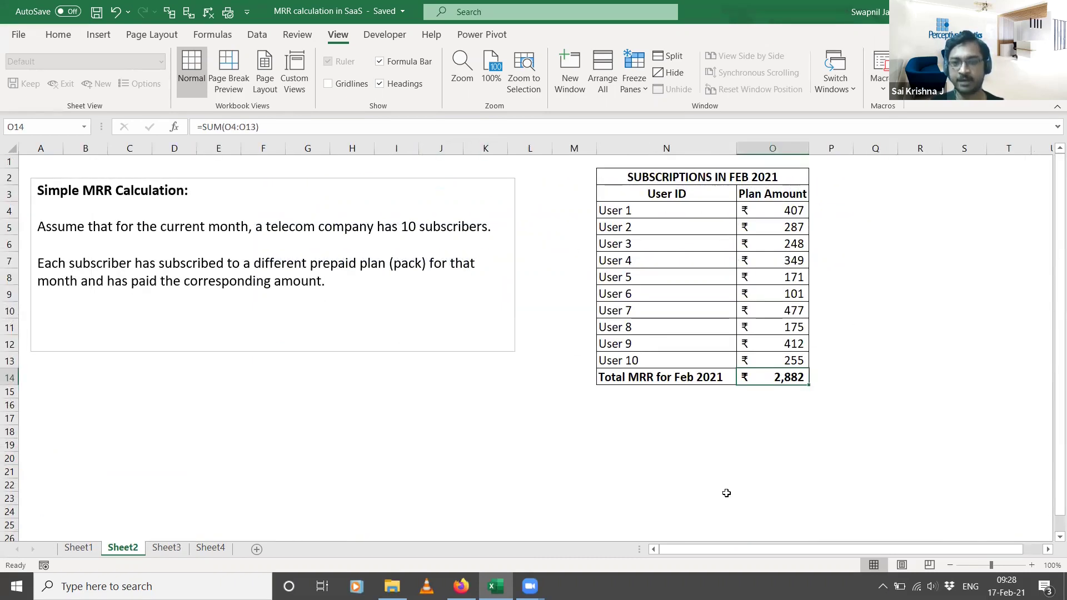
{"action": "left_click", "coordinate": [157, 550]}
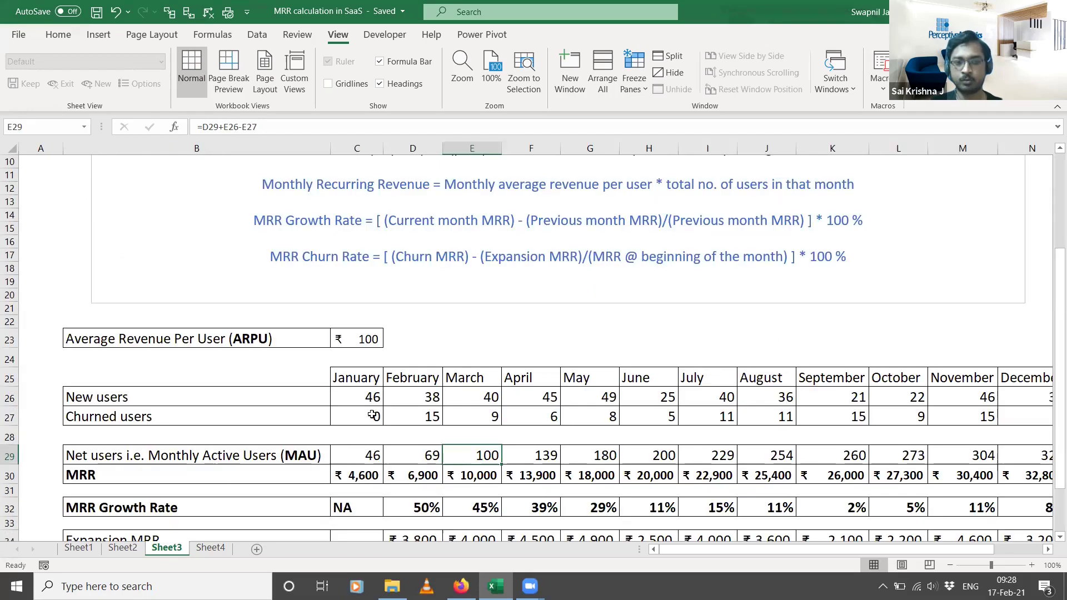
{"action": "left_click", "coordinate": [355, 477]}
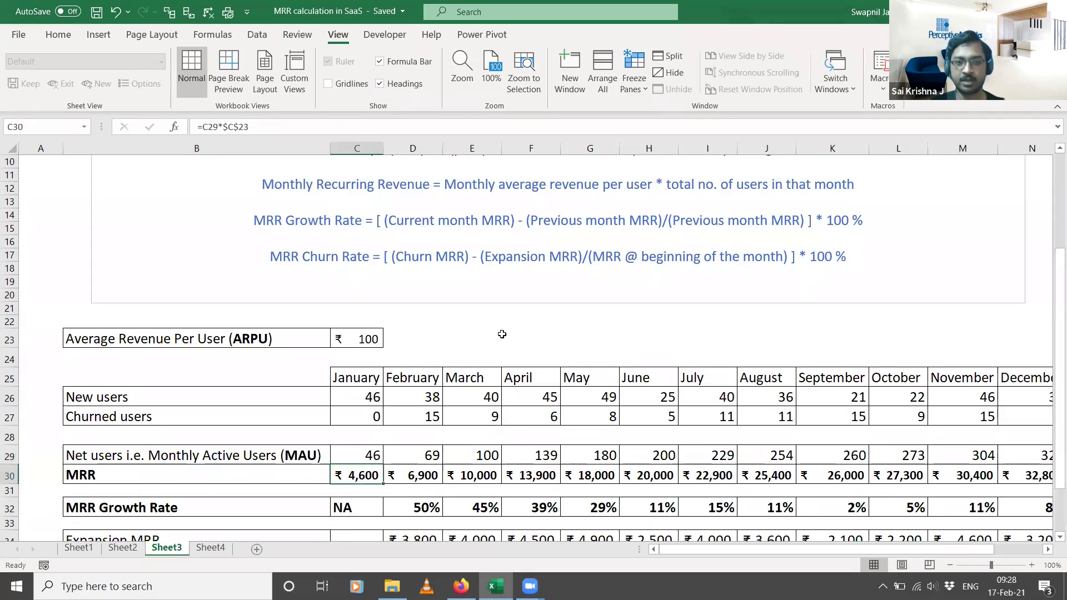
{"action": "left_click", "coordinate": [324, 126]}
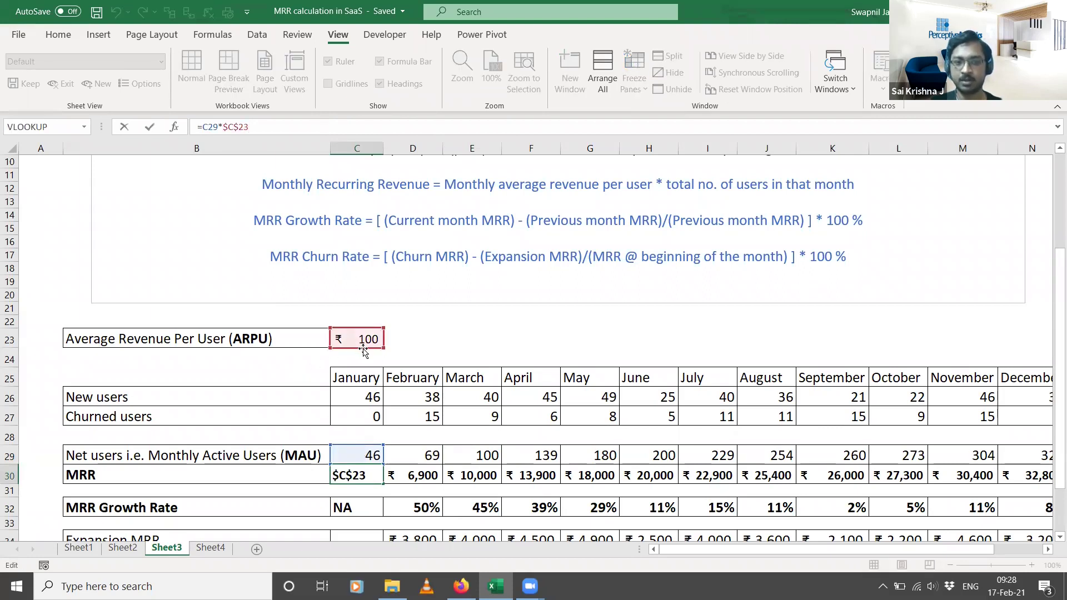
{"action": "key", "text": "Escape"}
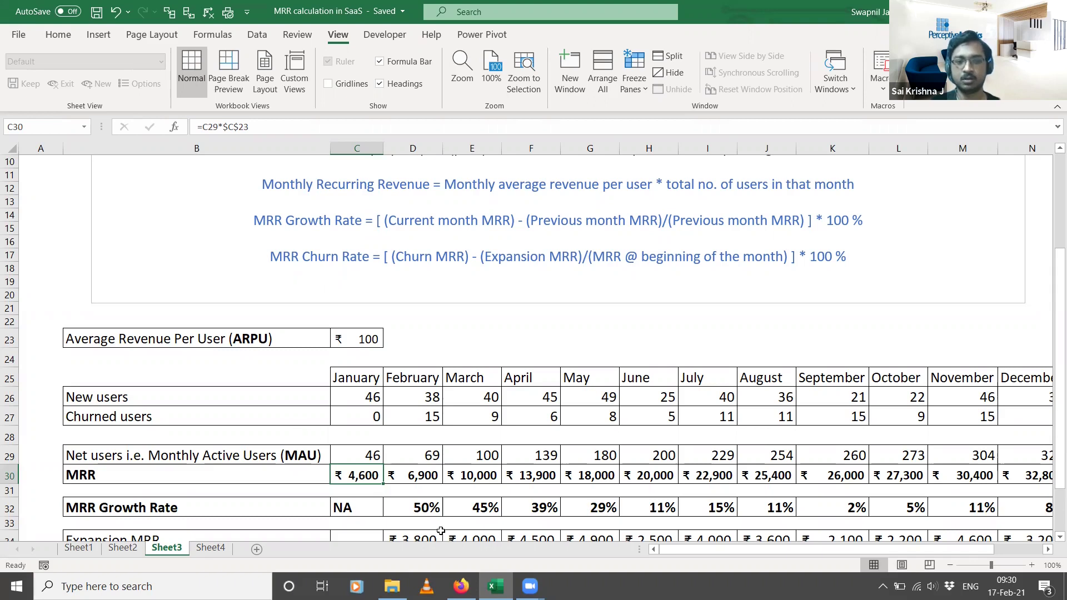
Review the MRR Growth Rate entries for January and February, tracing the cells February's formula references
{"action": "left_click", "coordinate": [340, 507]}
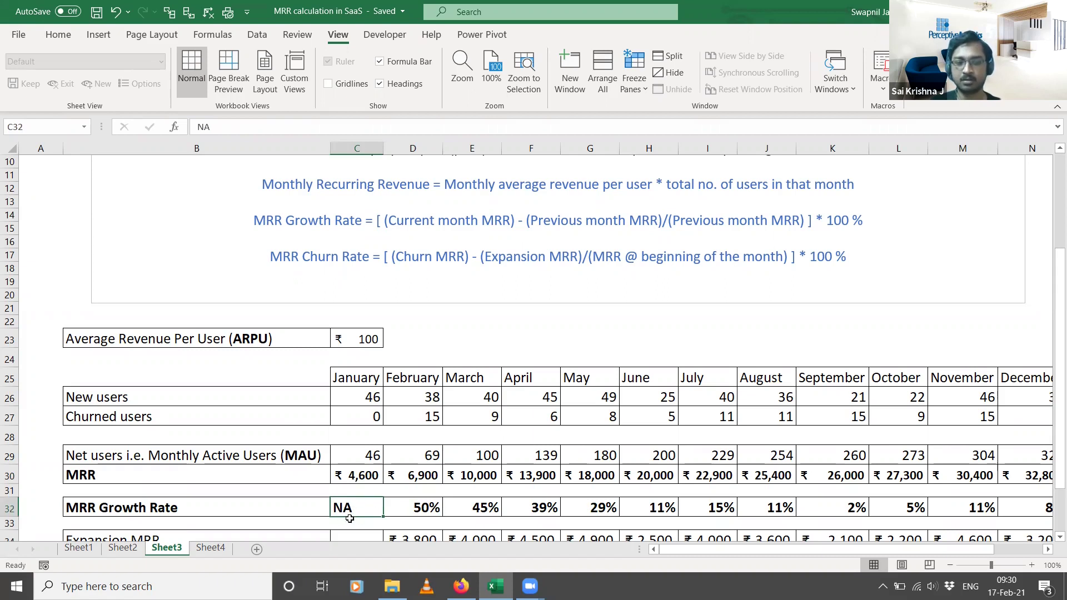
{"action": "left_click", "coordinate": [421, 511]}
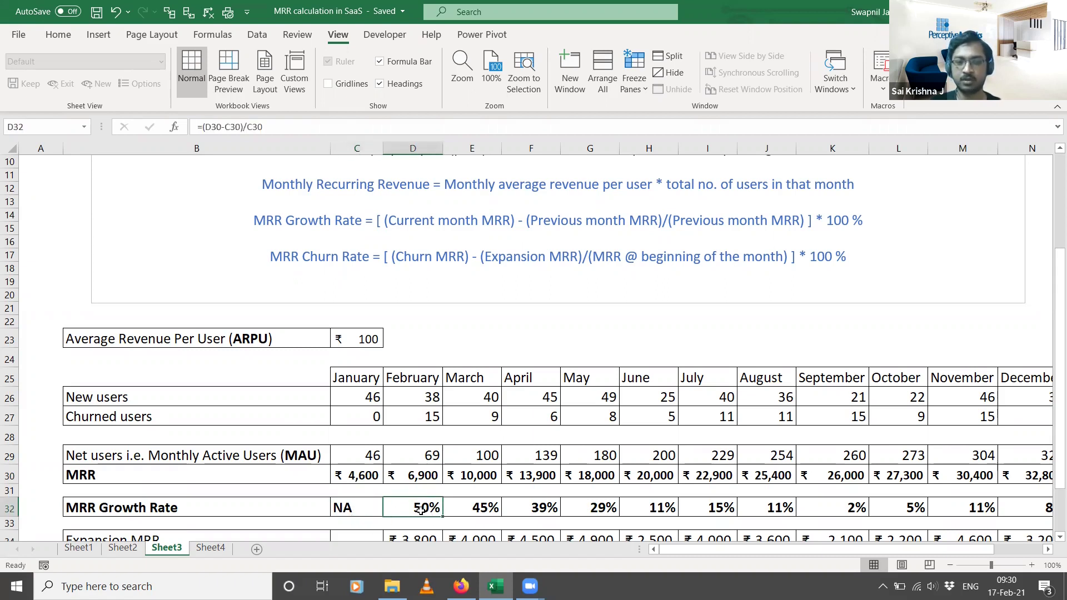
{"action": "left_click", "coordinate": [296, 127]}
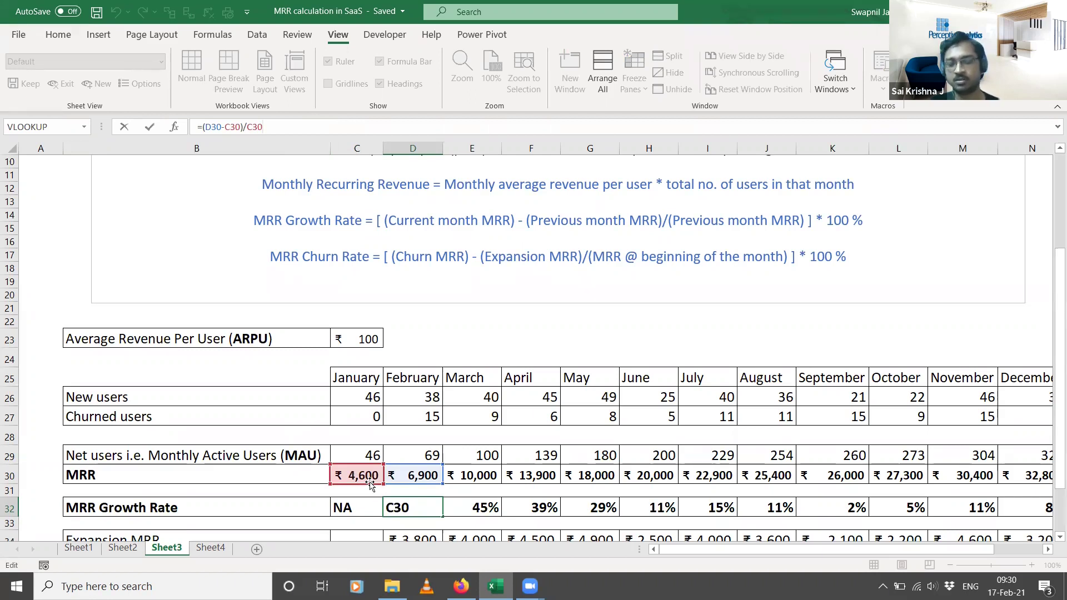
{"action": "key", "text": "ctrl+Return"}
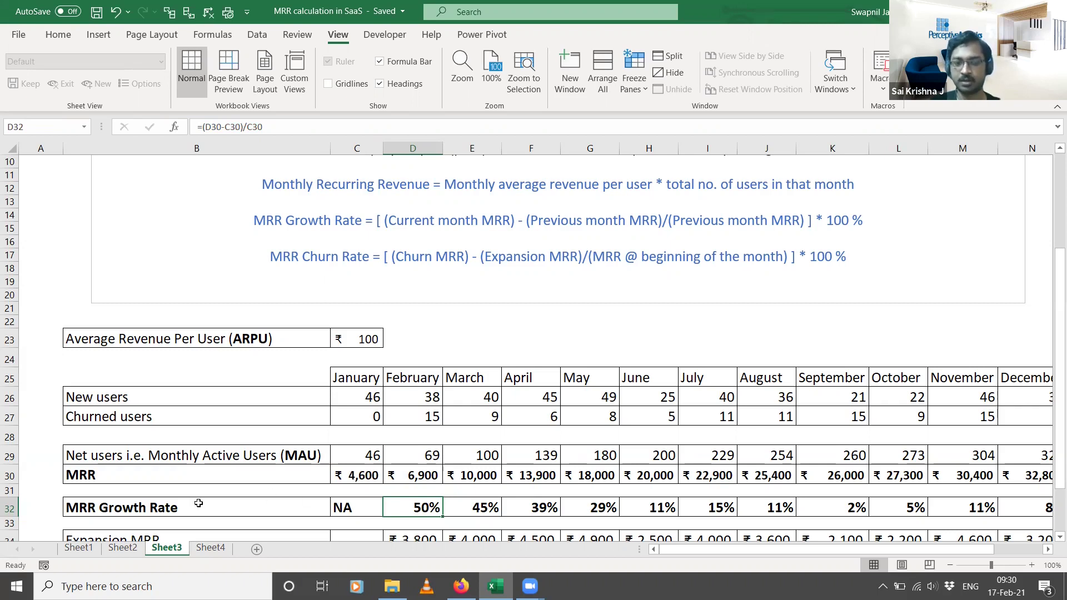
Compare the MRR rate definitions with the table, and trace the cells referenced by February's Expansion MRR and Churn MRR formulas
{"action": "scroll", "coordinate": [199, 503], "scroll_direction": "down", "scroll_amount": 3}
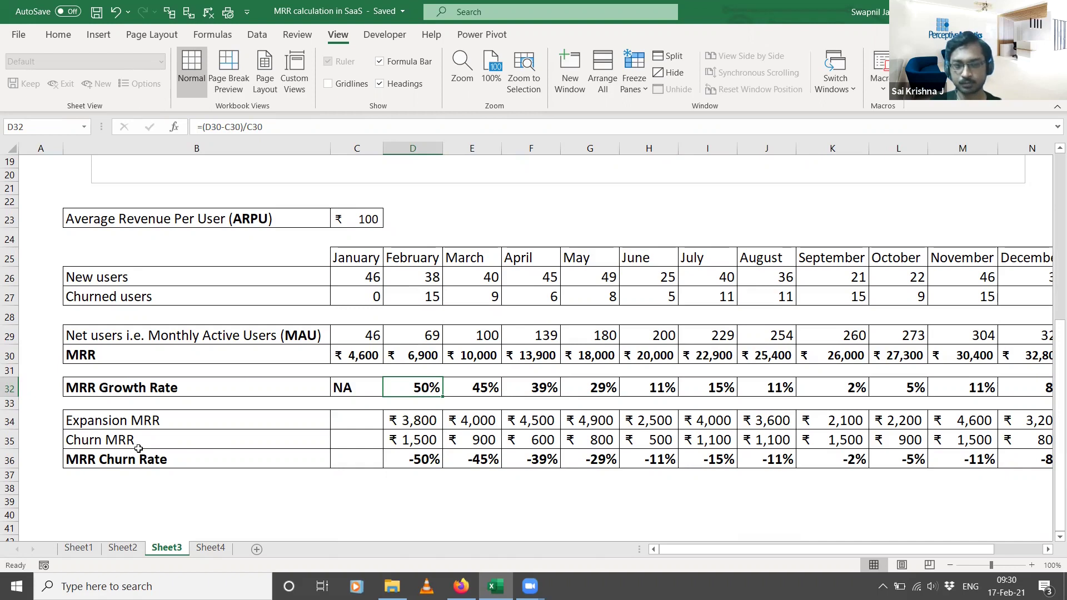
{"action": "scroll", "coordinate": [227, 417], "scroll_direction": "up", "scroll_amount": 3}
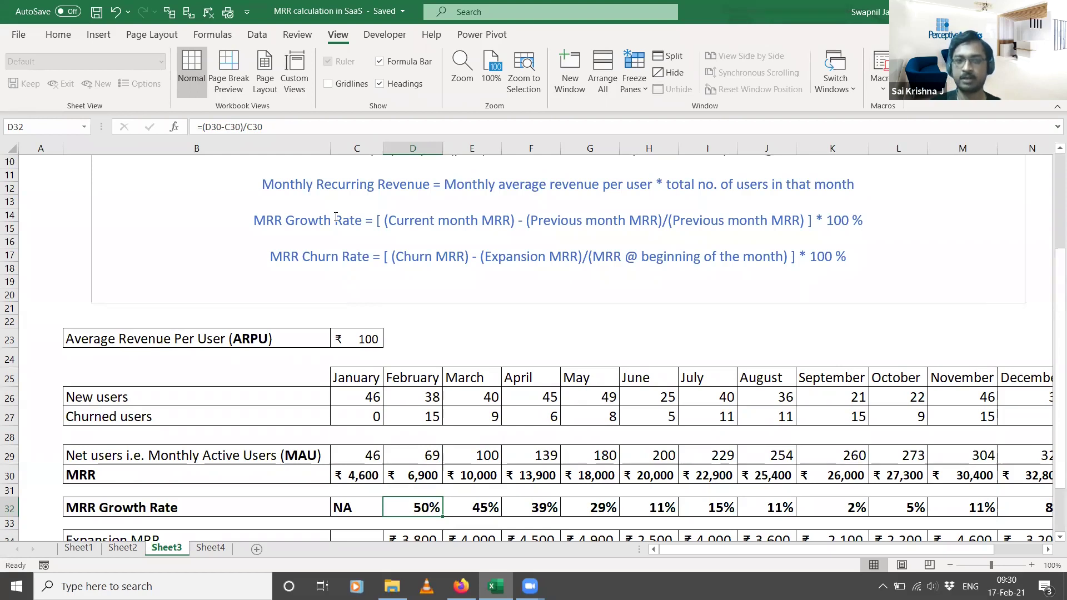
{"action": "scroll", "coordinate": [361, 320], "scroll_direction": "down", "scroll_amount": 2}
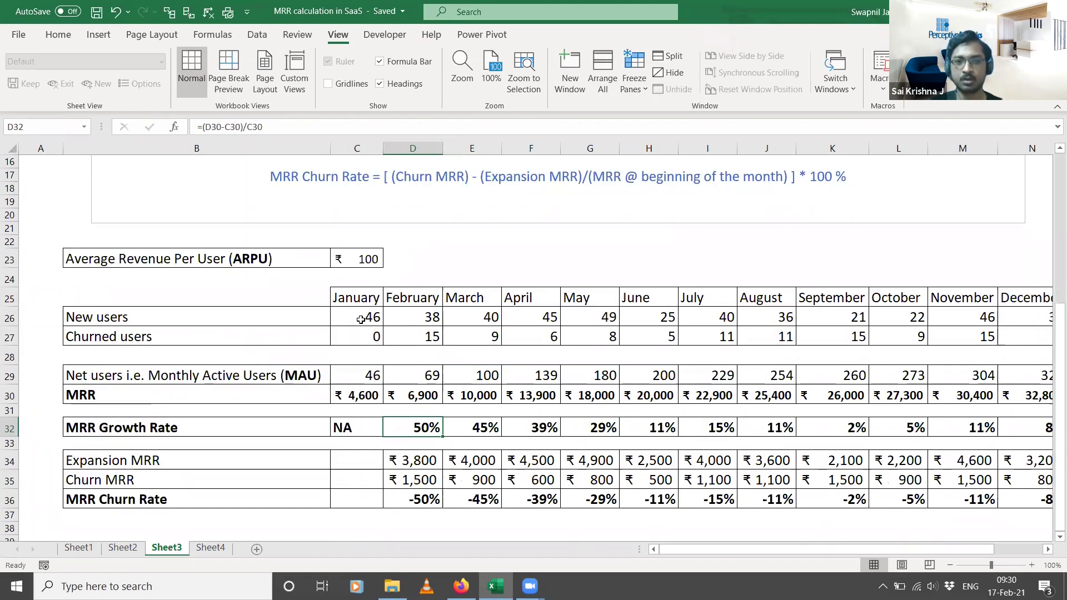
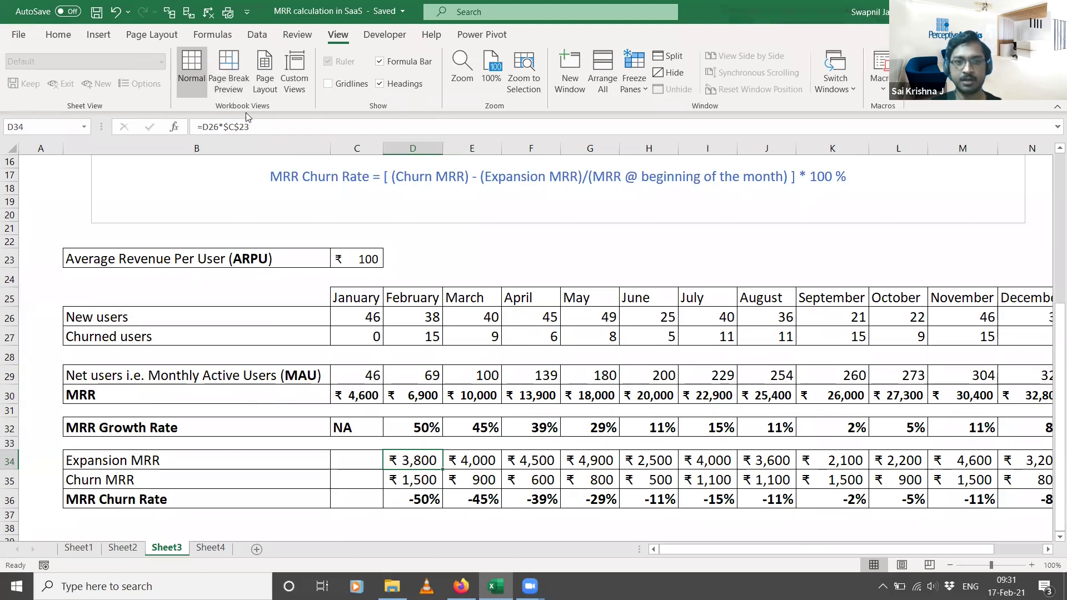
{"action": "left_click", "coordinate": [253, 122]}
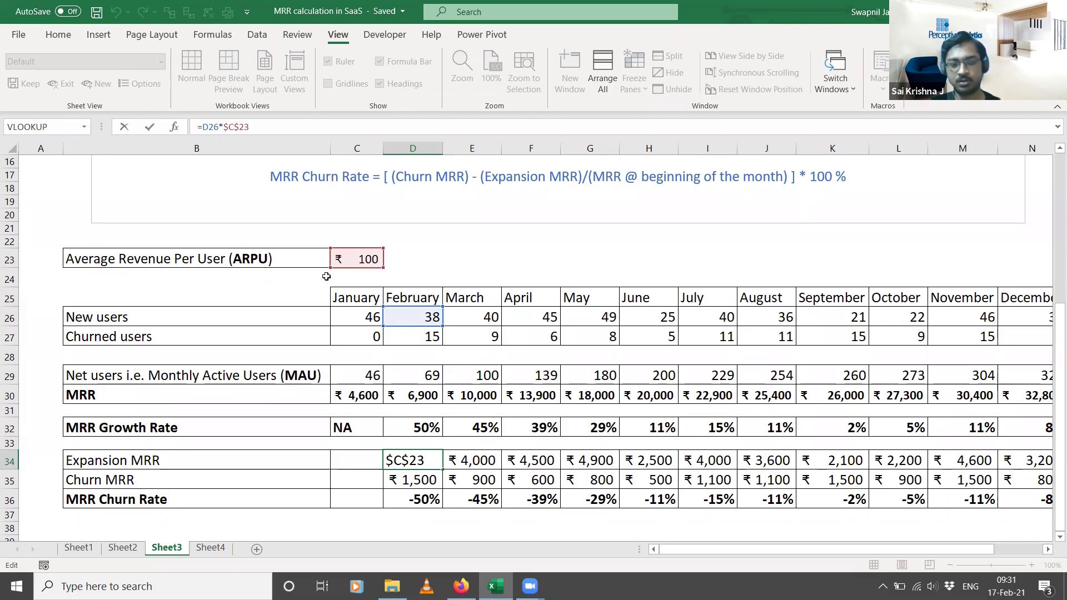
{"action": "key", "text": "ctrl+Return"}
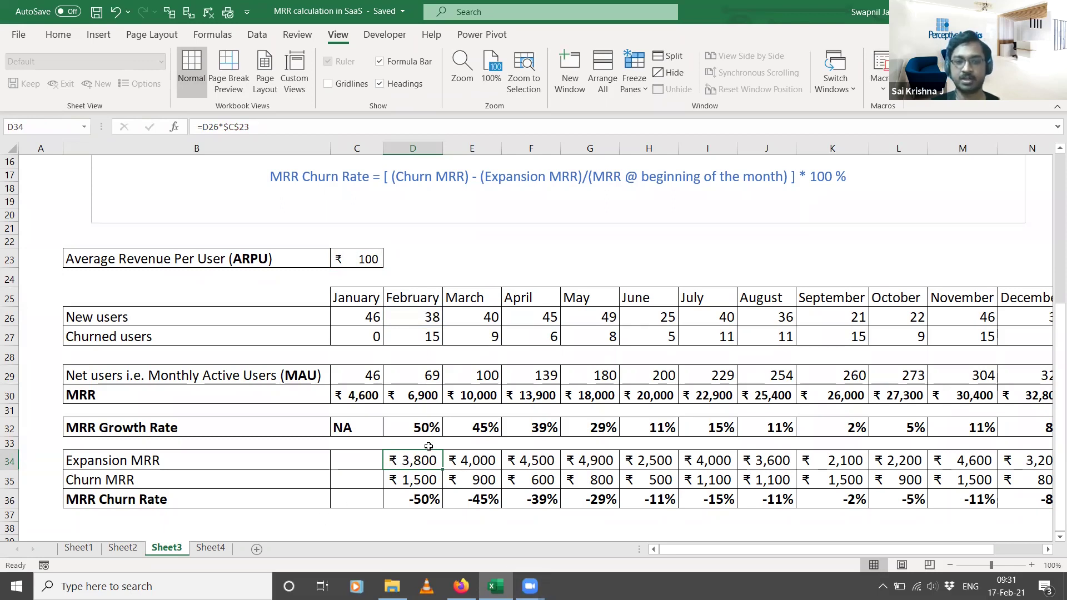
{"action": "left_click", "coordinate": [416, 478]}
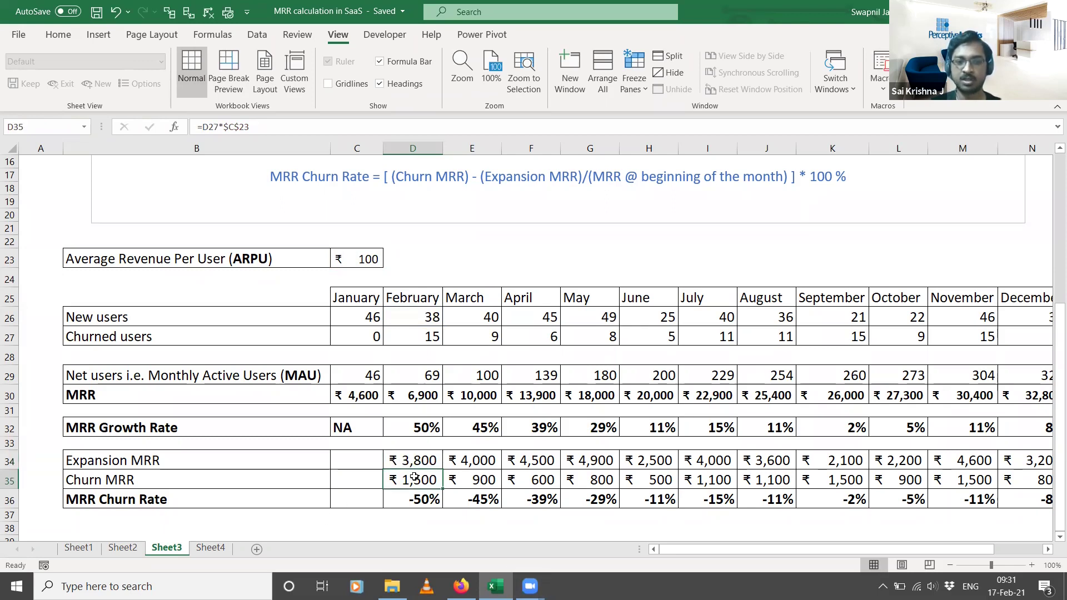
{"action": "left_click", "coordinate": [299, 126]}
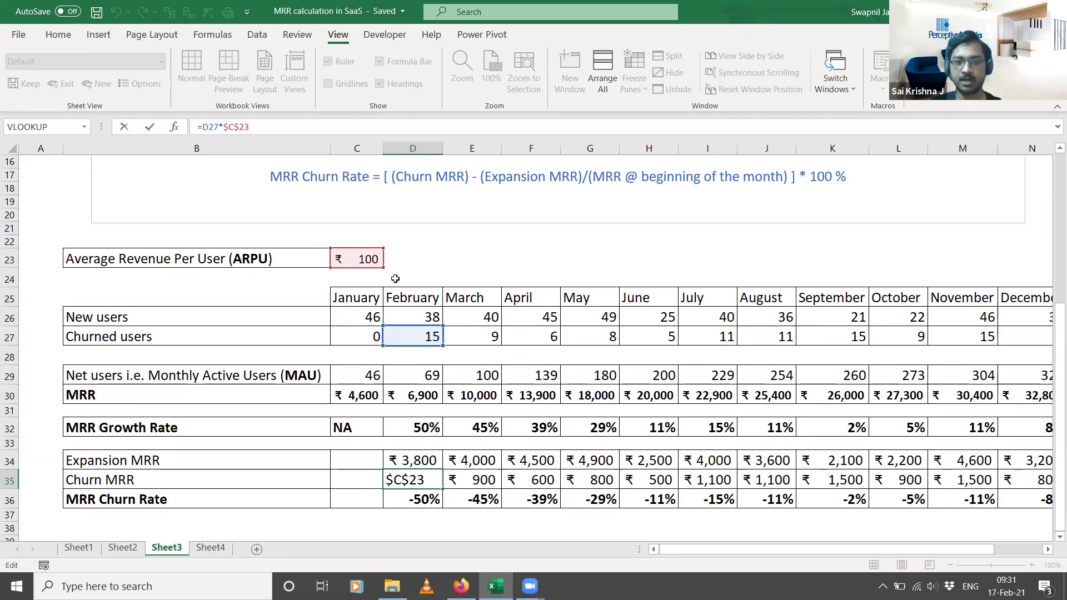
{"action": "key", "text": "ctrl+Return"}
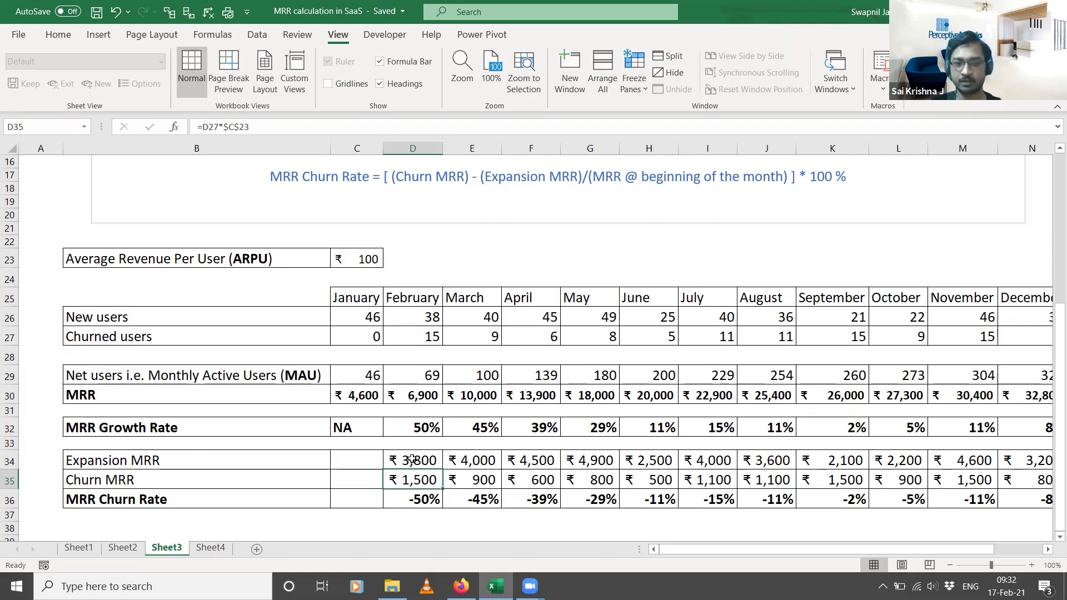
Trace the cells that February's MRR Churn Rate formula references, leaving the formula as it is
{"action": "left_click", "coordinate": [419, 502]}
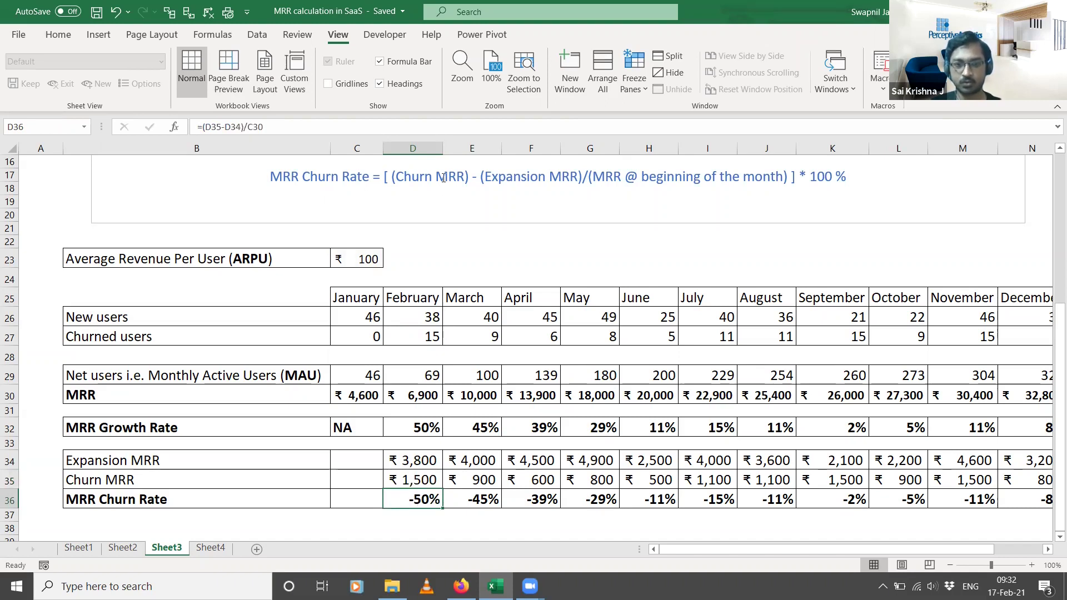
{"action": "left_click", "coordinate": [297, 127]}
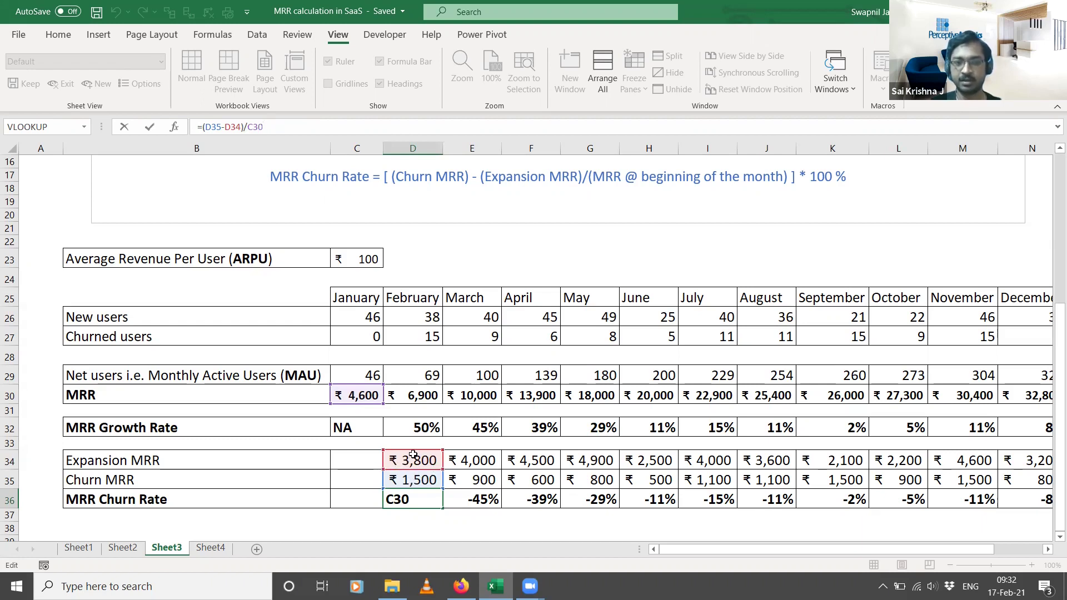
{"action": "key", "text": "ctrl+Return"}
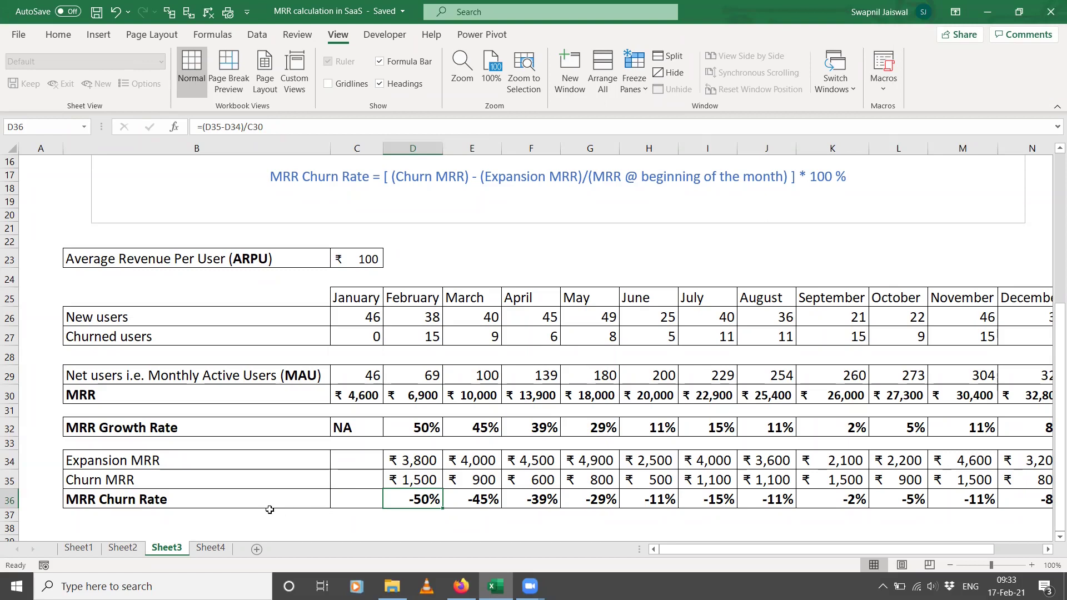
Format the Annual Recurring Revenue amount on Sheet4 as US dollars in accounting style
{"action": "left_click", "coordinate": [212, 548]}
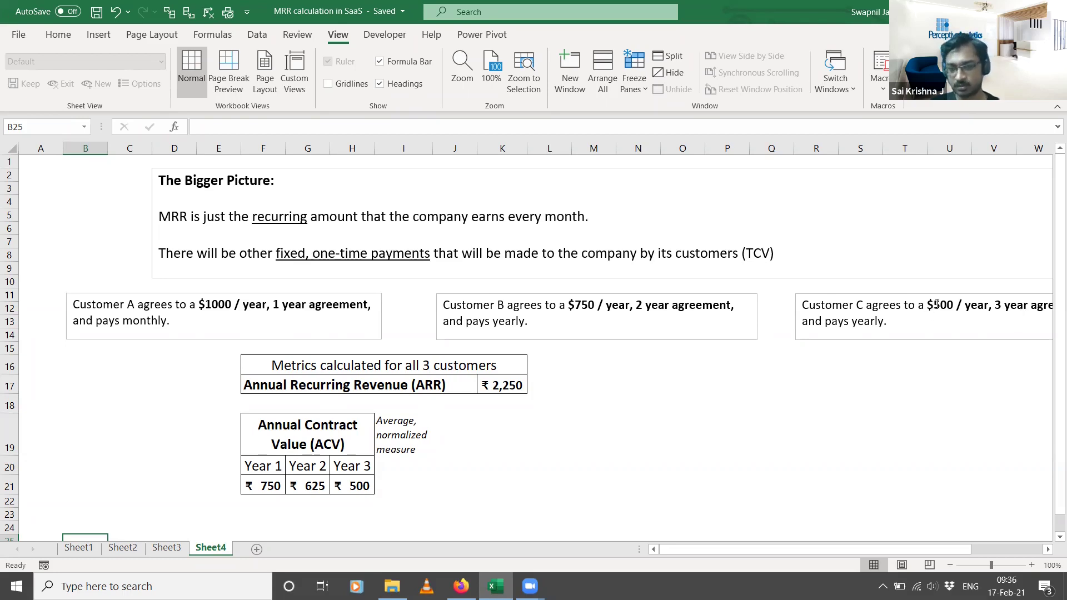
{"action": "left_click", "coordinate": [502, 384]}
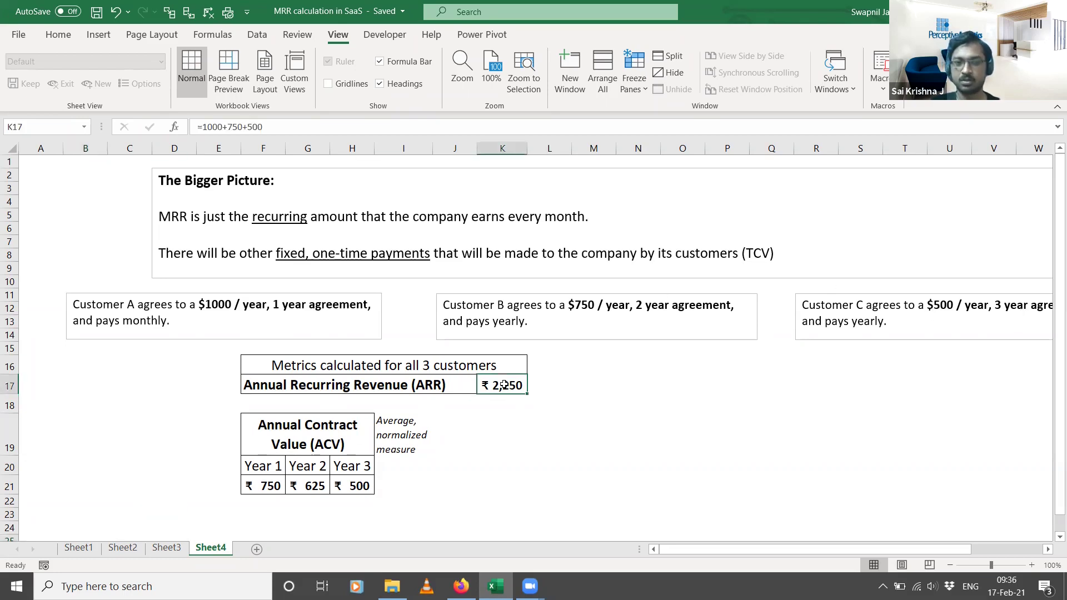
{"action": "left_click", "coordinate": [59, 34]}
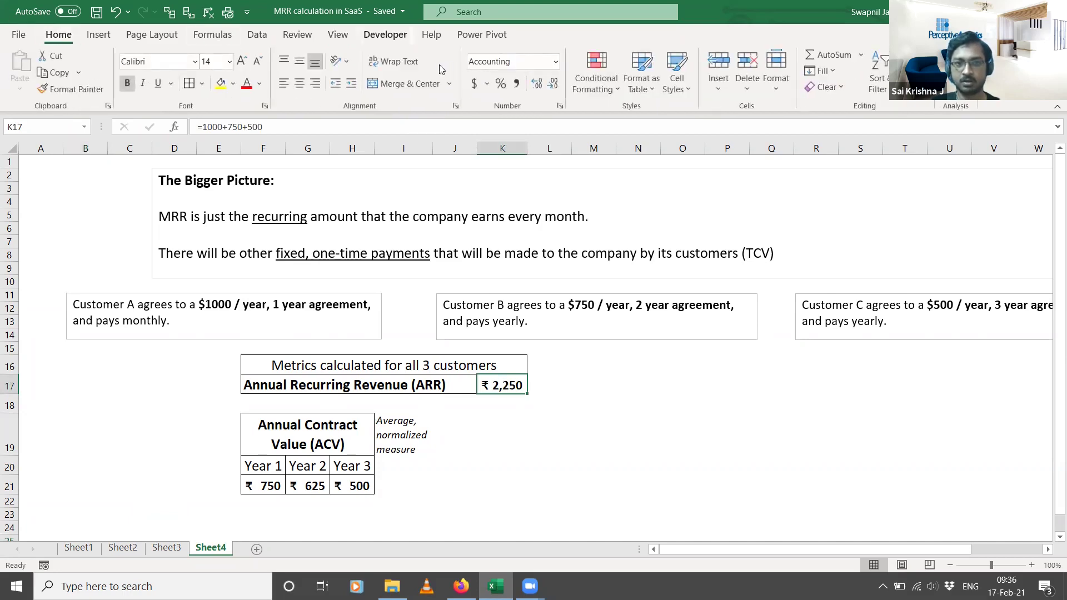
{"action": "left_click", "coordinate": [477, 81]}
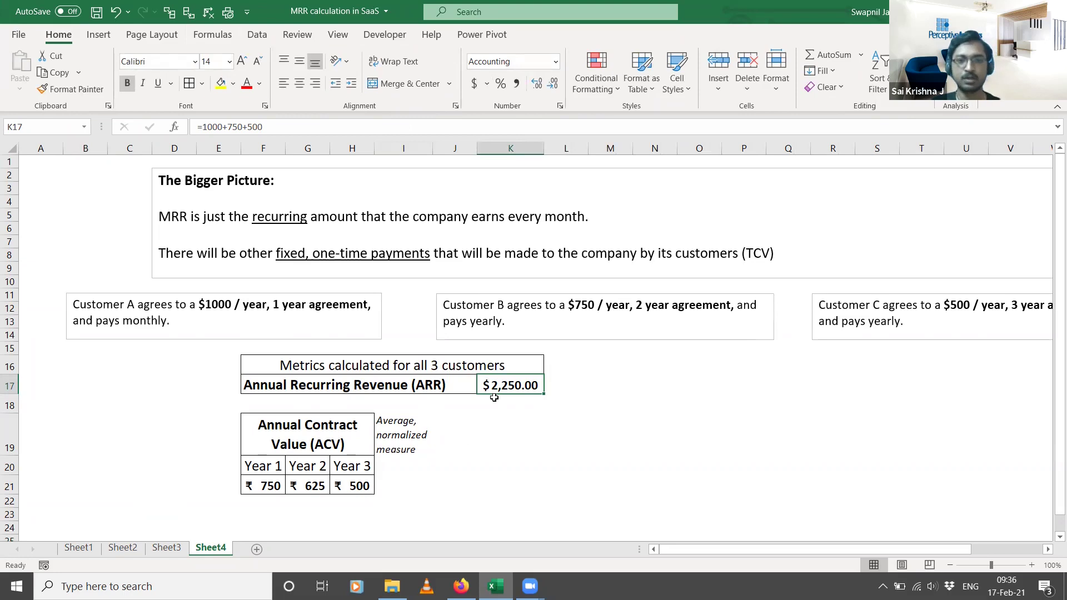
Format the Annual Contract Value amounts for Years 1 to 3 as US dollars in accounting style
{"action": "left_click", "coordinate": [271, 485]}
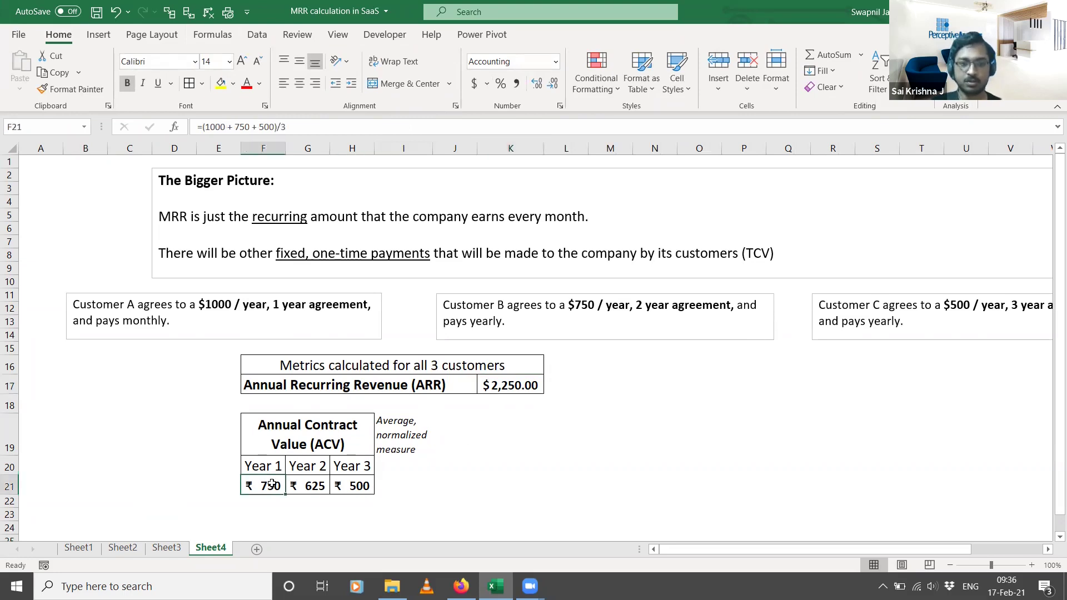
{"action": "left_click_drag", "start_coordinate": [271, 484], "coordinate": [359, 486]}
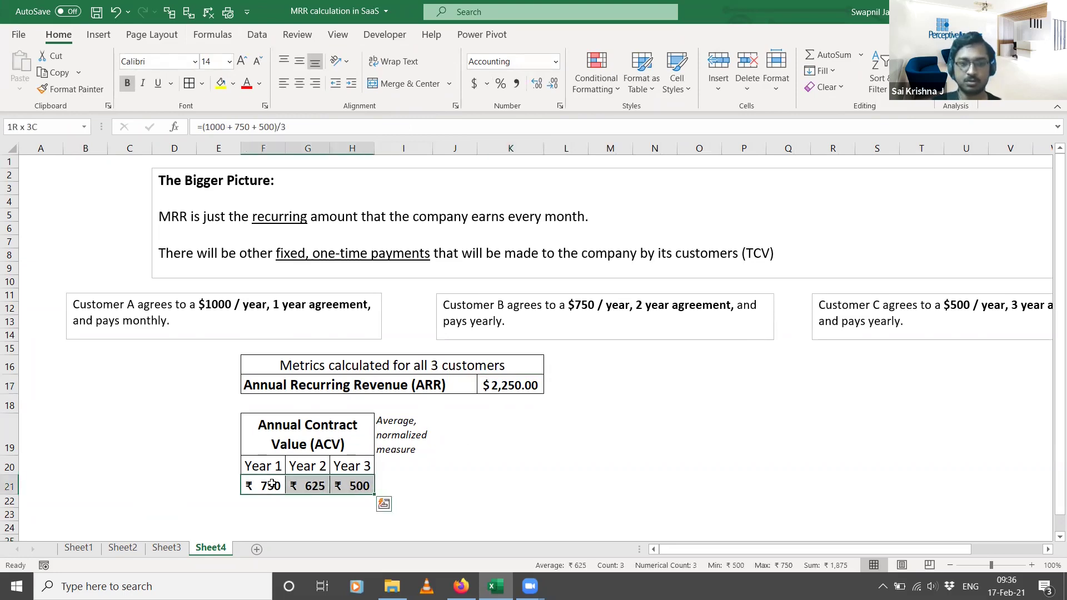
{"action": "left_click", "coordinate": [476, 83]}
{"action": "left_click", "coordinate": [642, 397]}
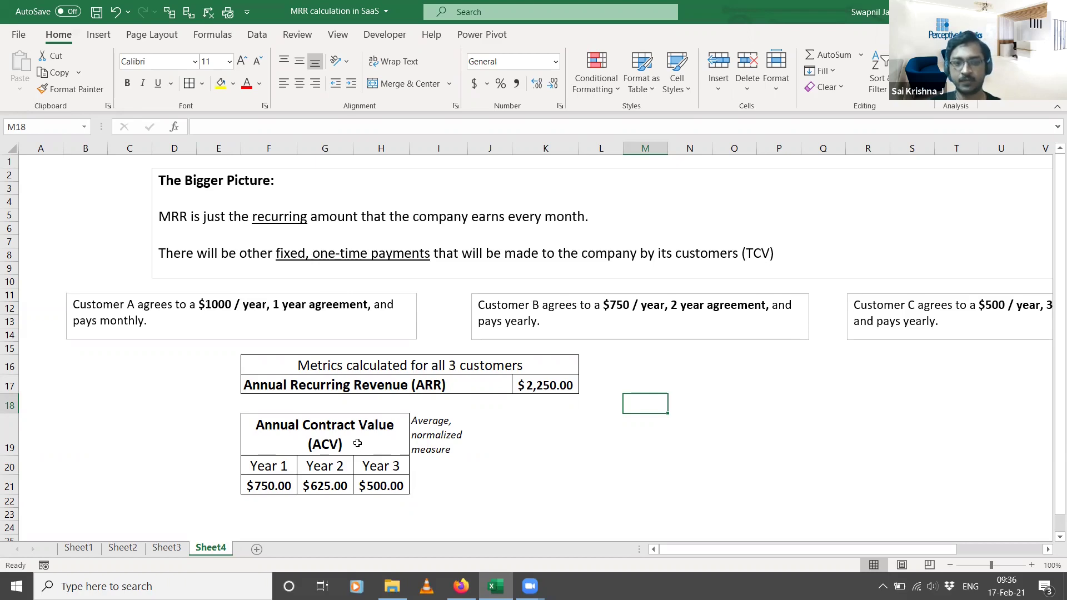
Inspect the Annual Recurring Revenue formula and the Annual Contract Value formulas for Years 1 and 2, and look at the Year 3 heading
{"action": "left_click", "coordinate": [528, 385]}
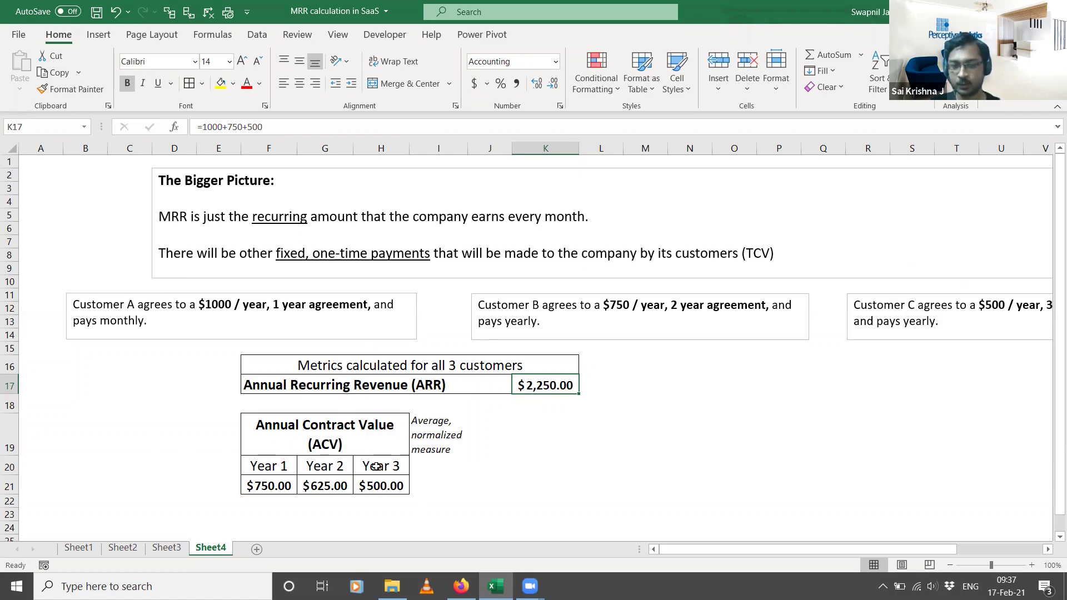
{"action": "left_click", "coordinate": [279, 487]}
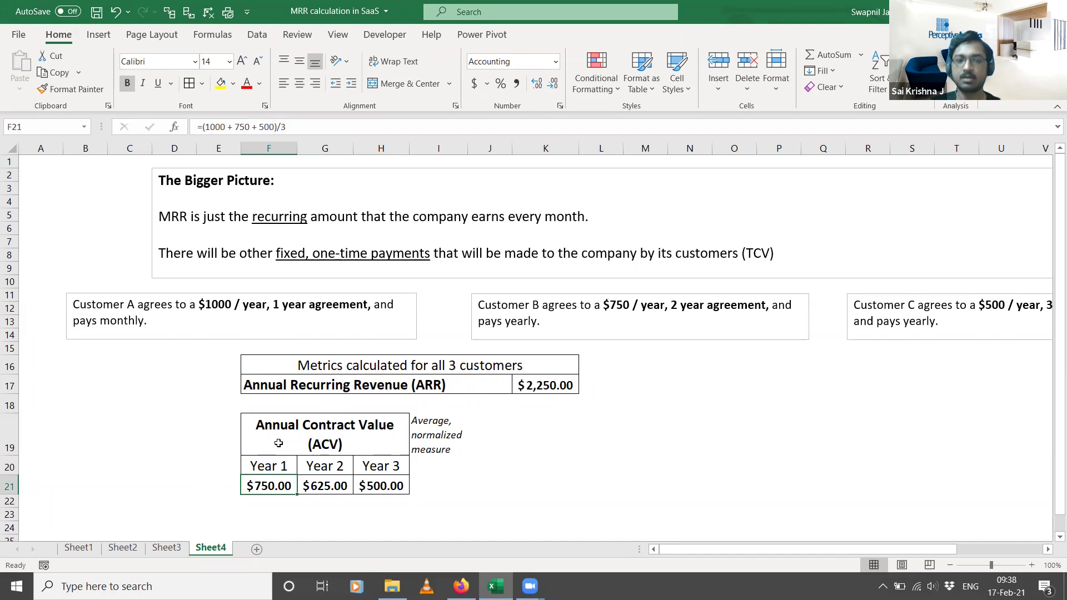
{"action": "left_click", "coordinate": [246, 471]}
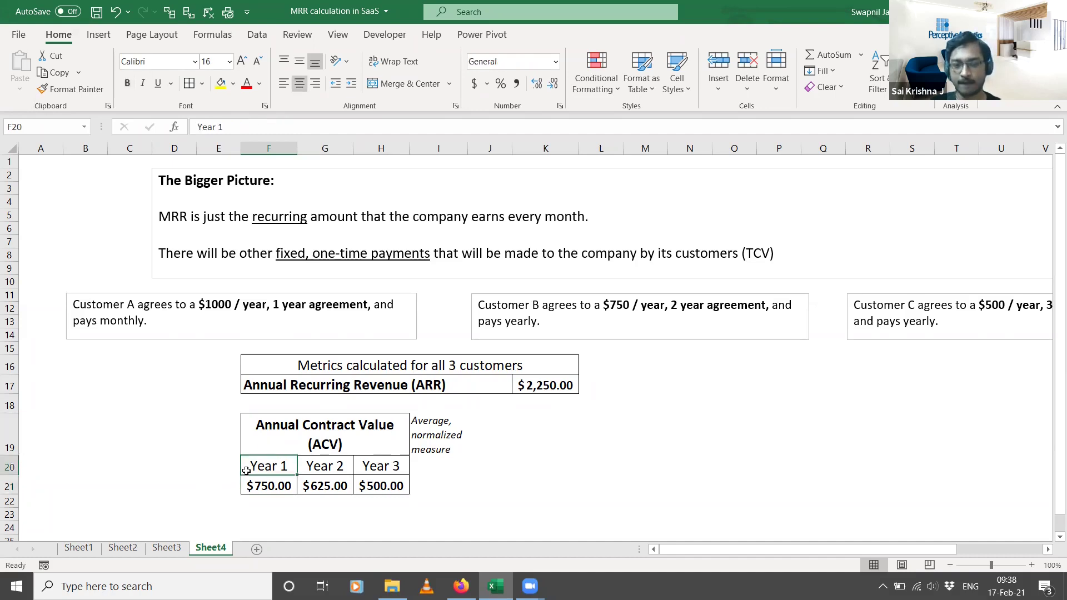
{"action": "left_click", "coordinate": [328, 485]}
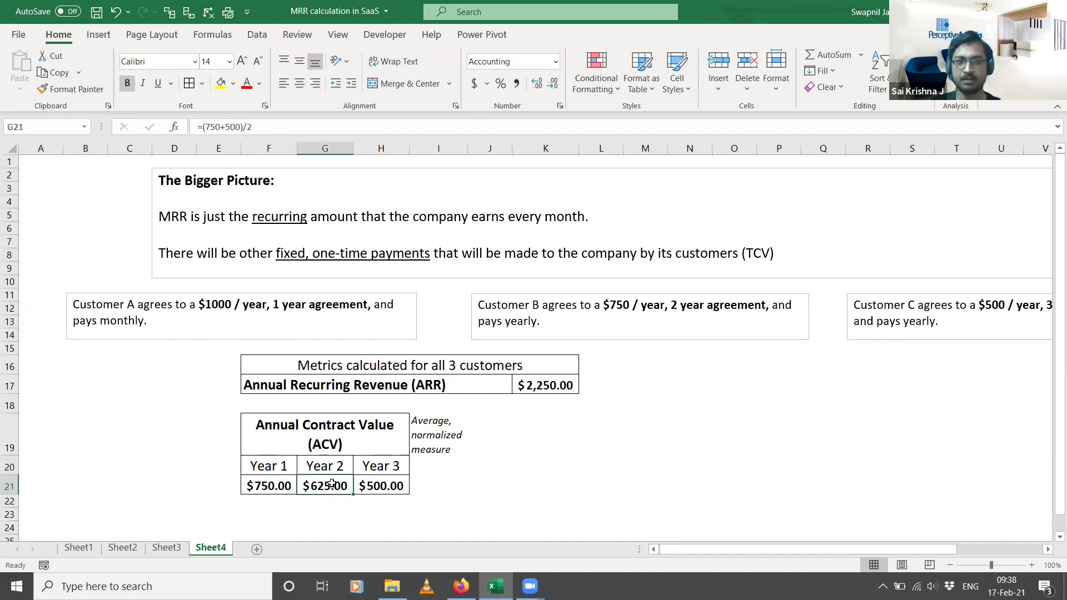
{"action": "left_click", "coordinate": [264, 127]}
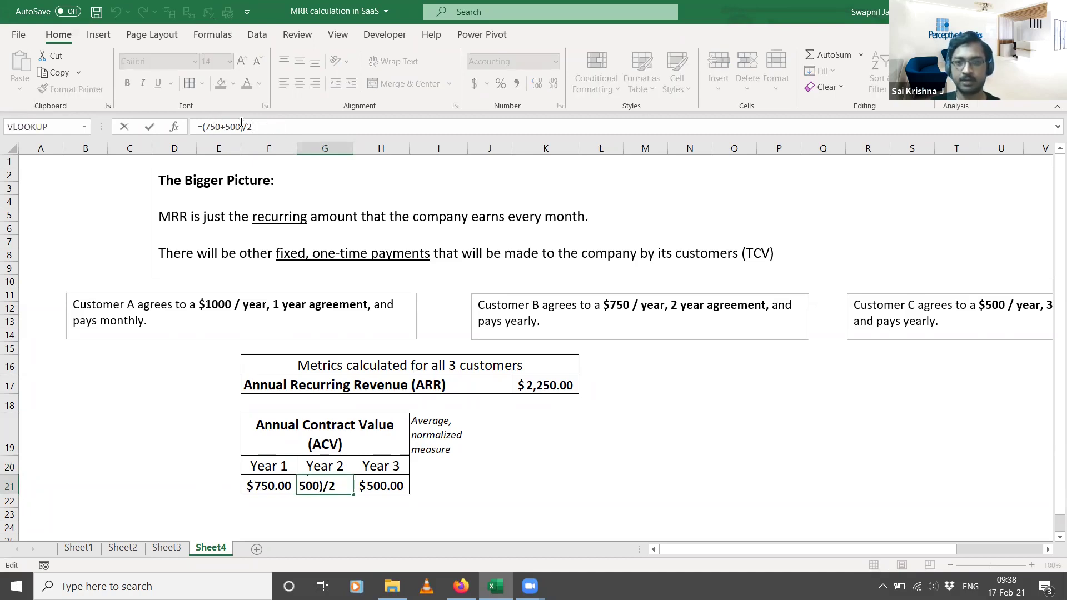
{"action": "key", "text": "Escape"}
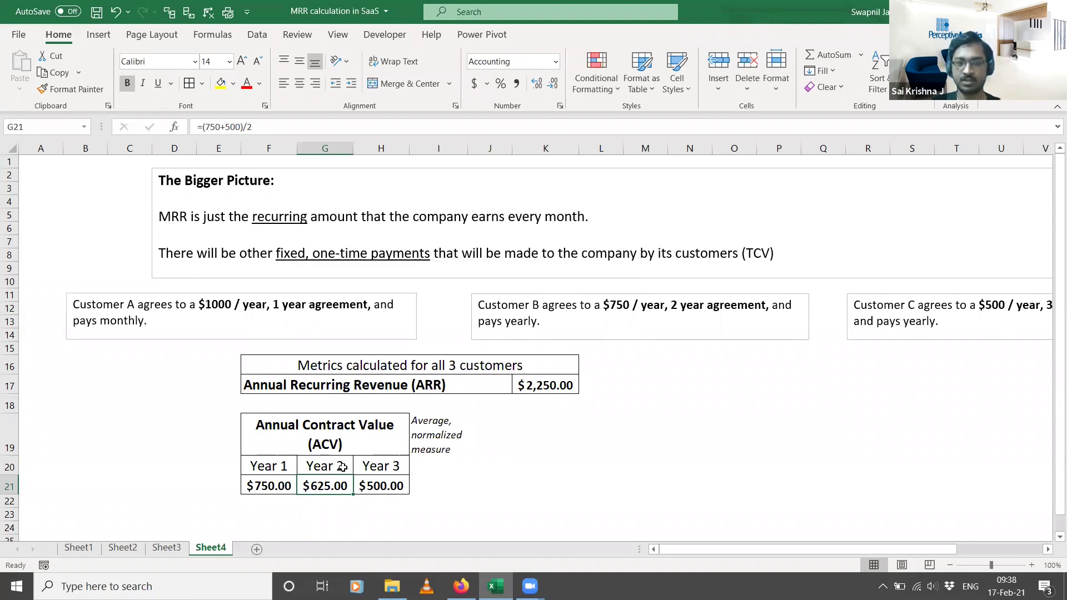
{"action": "left_click", "coordinate": [401, 466]}
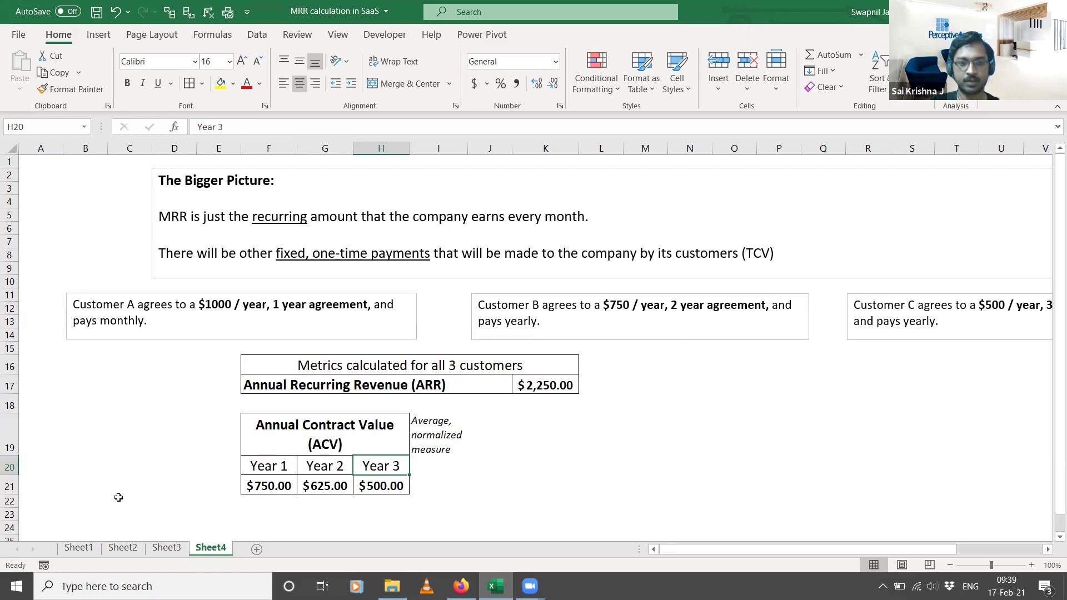
Recap the MRR overview on Sheet1, the simple calculation on Sheet2 and the monthly table on Sheet3, then return to Sheet4
{"action": "left_click", "coordinate": [78, 549]}
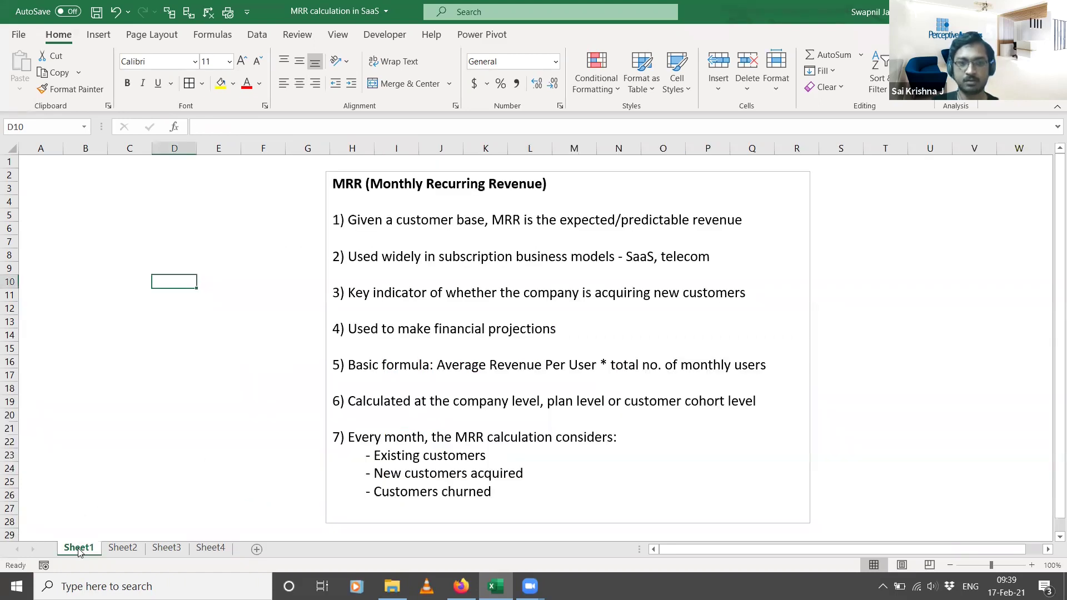
{"action": "left_click", "coordinate": [120, 548]}
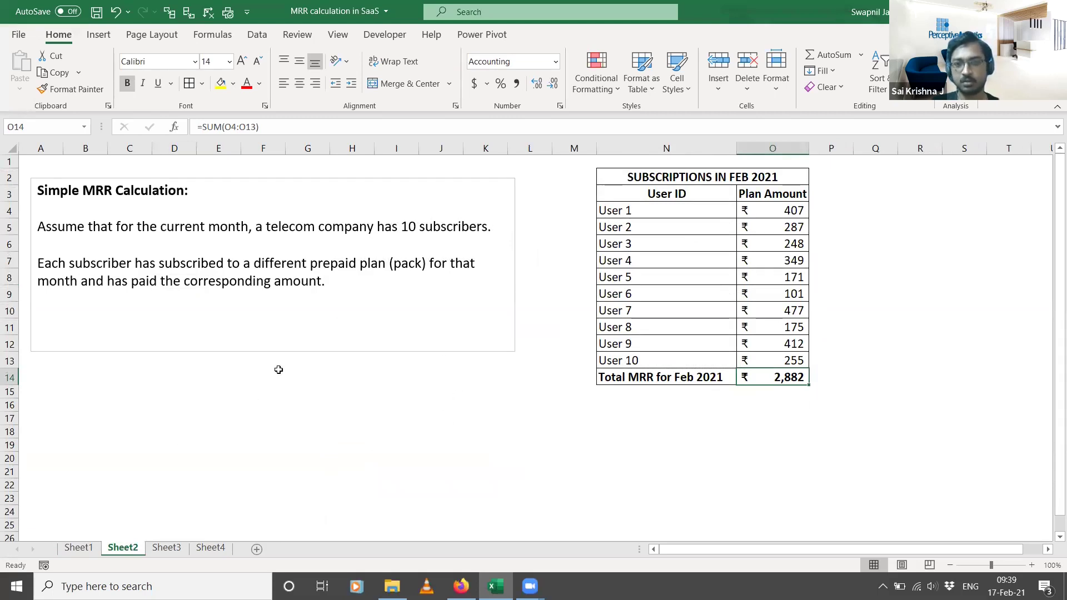
{"action": "left_click", "coordinate": [171, 548]}
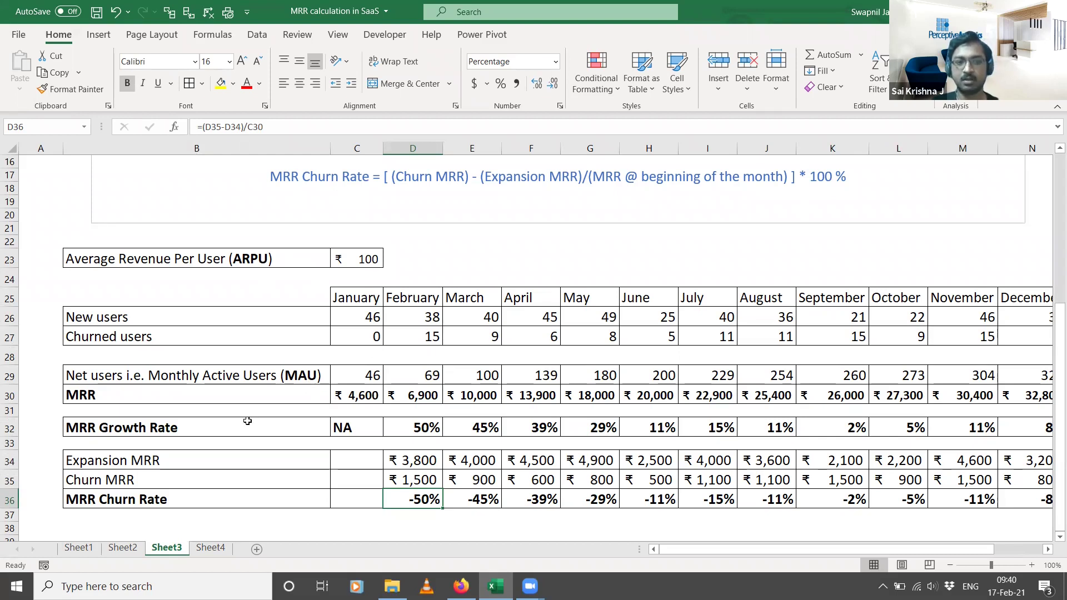
{"action": "left_click", "coordinate": [210, 549]}
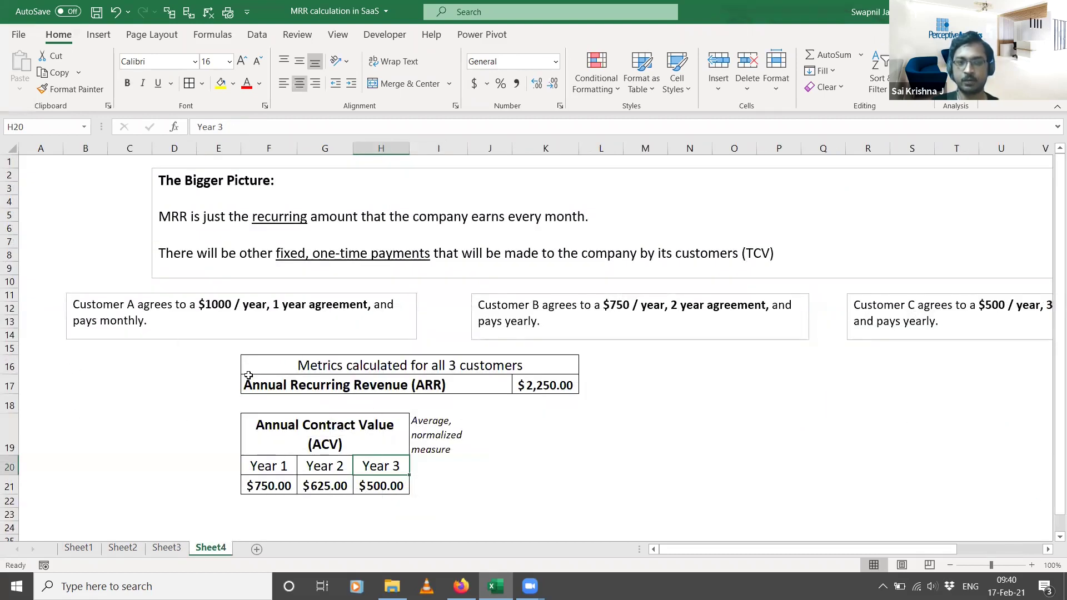